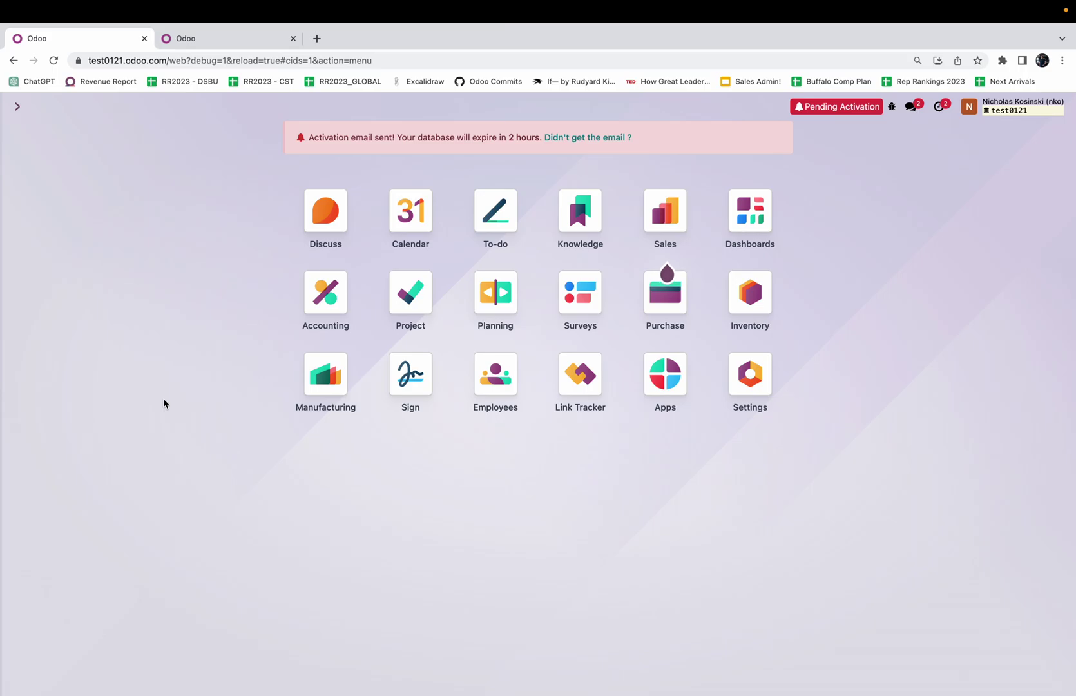
Open the Sales products list through the 'prod' search and start a new product
text(prod)
key(Return)
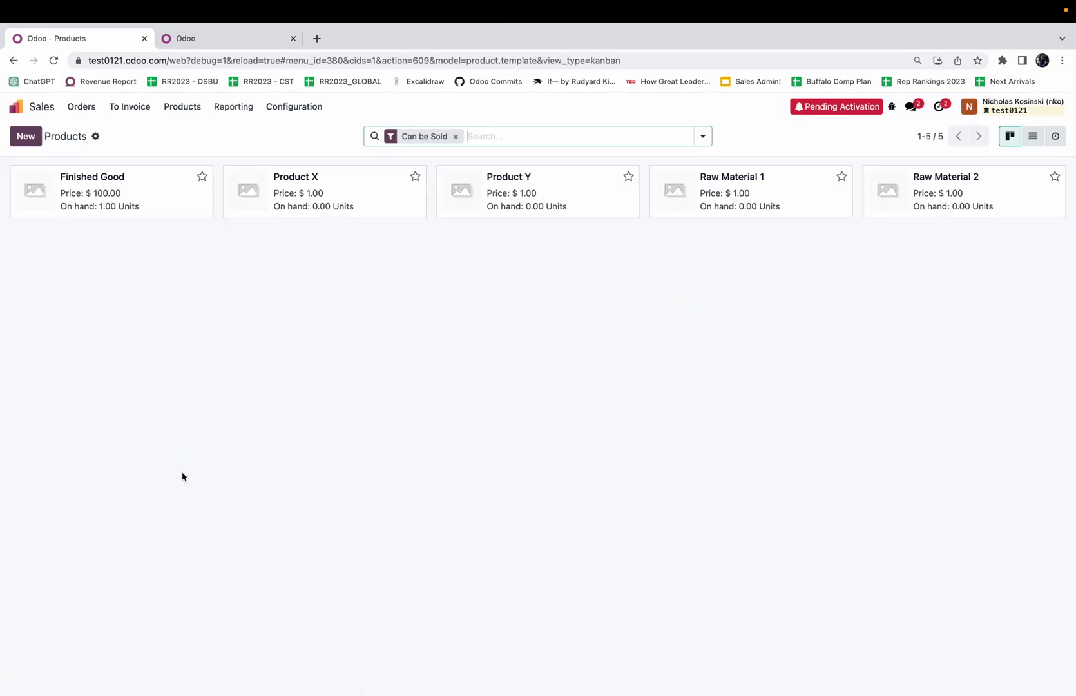
click(26, 137)
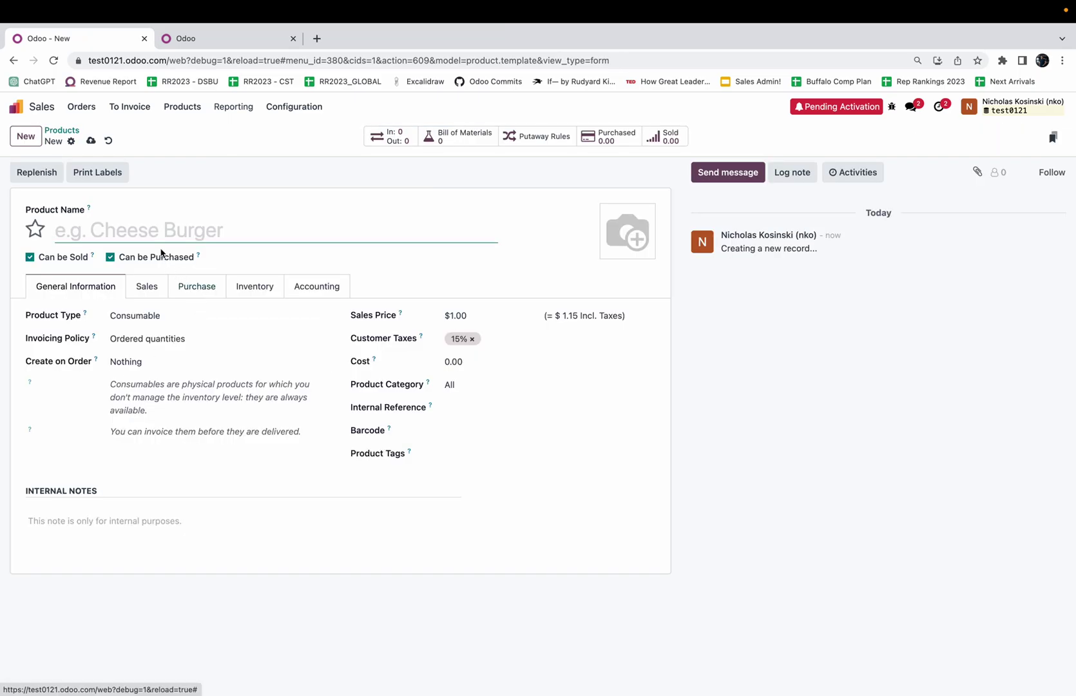
Name the product 'Test Product #1' and set its Product Type to Storable Product
text(test P)
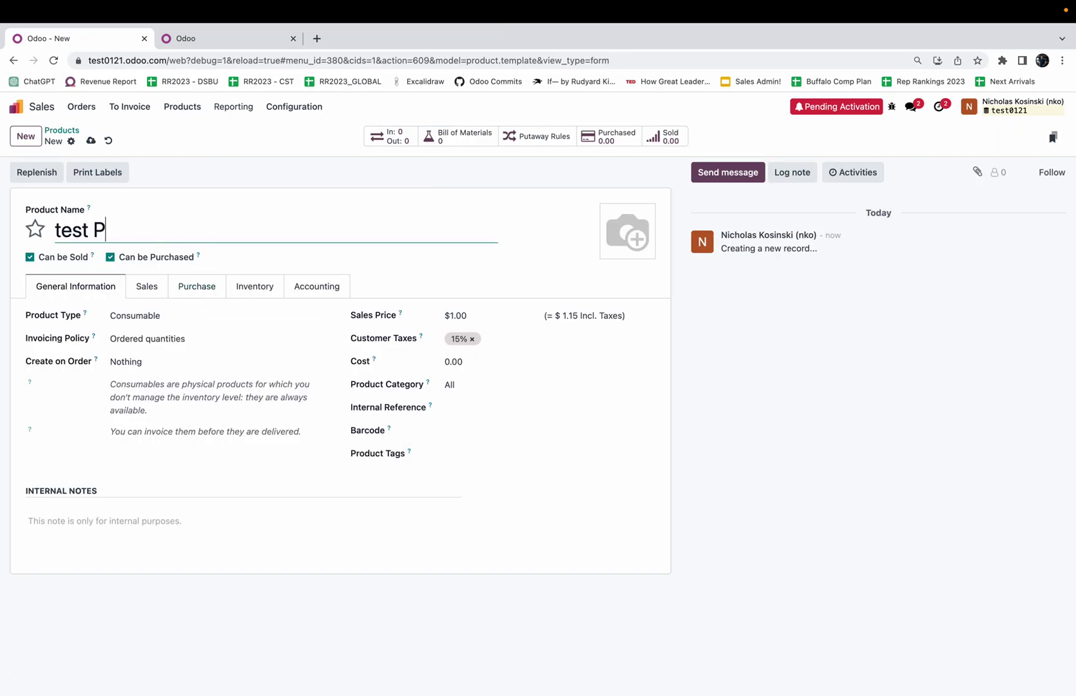
key(BackSpace)
key(BackSpace)
key(BackSpace)
key(BackSpace)
key(BackSpace)
key(BackSpace)
text(Test Product )
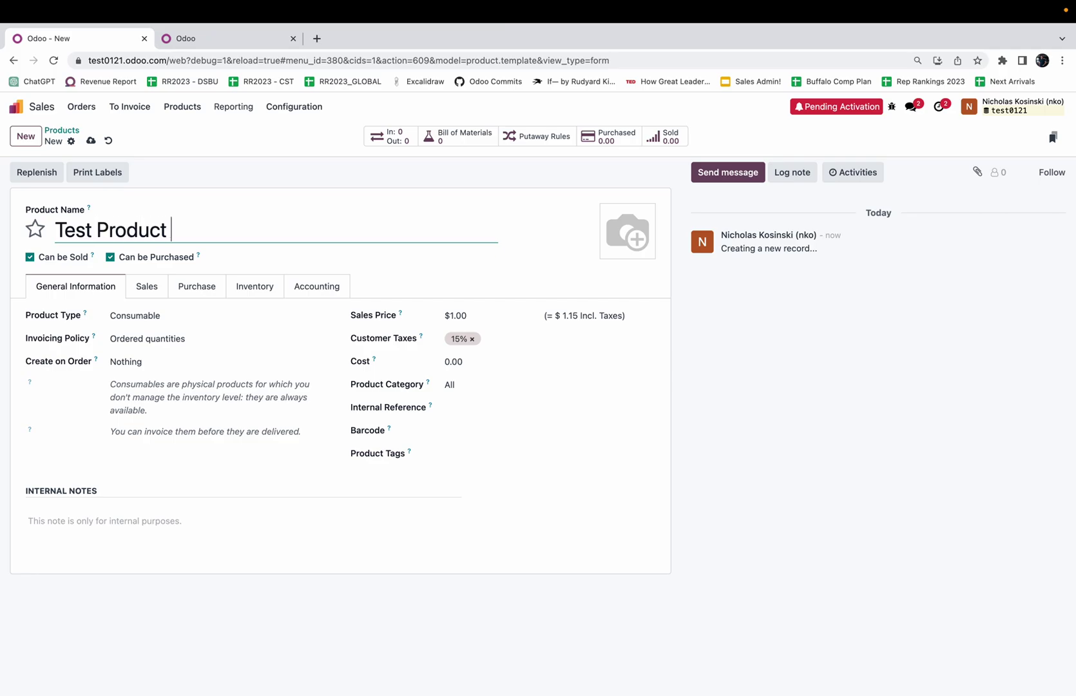
text(#1)
click(172, 316)
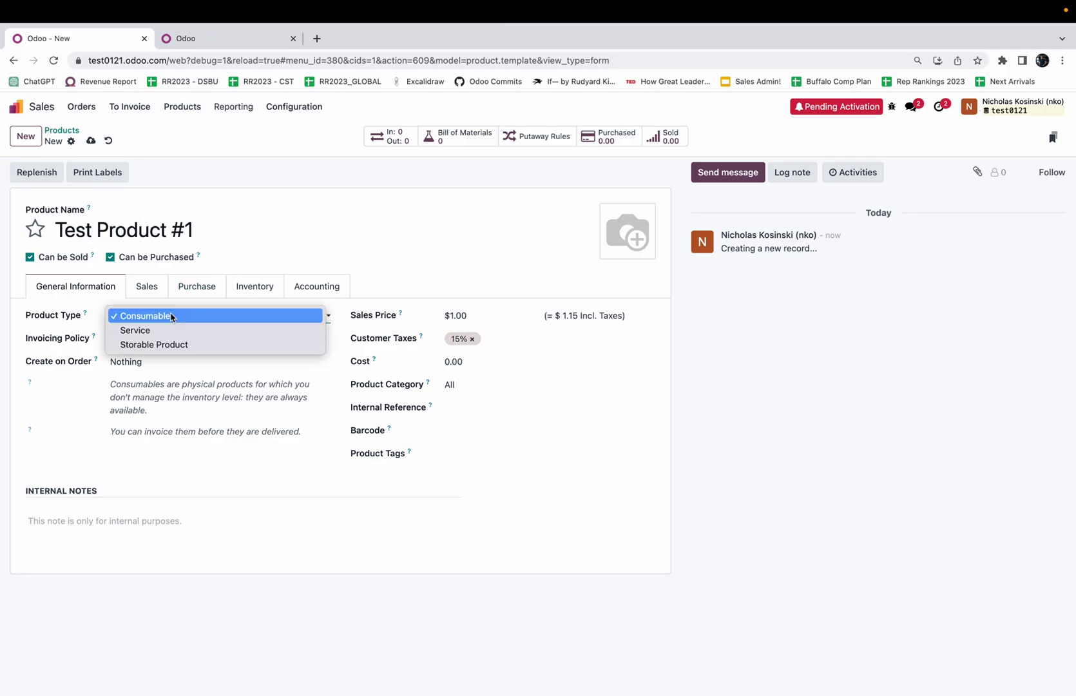
click(240, 344)
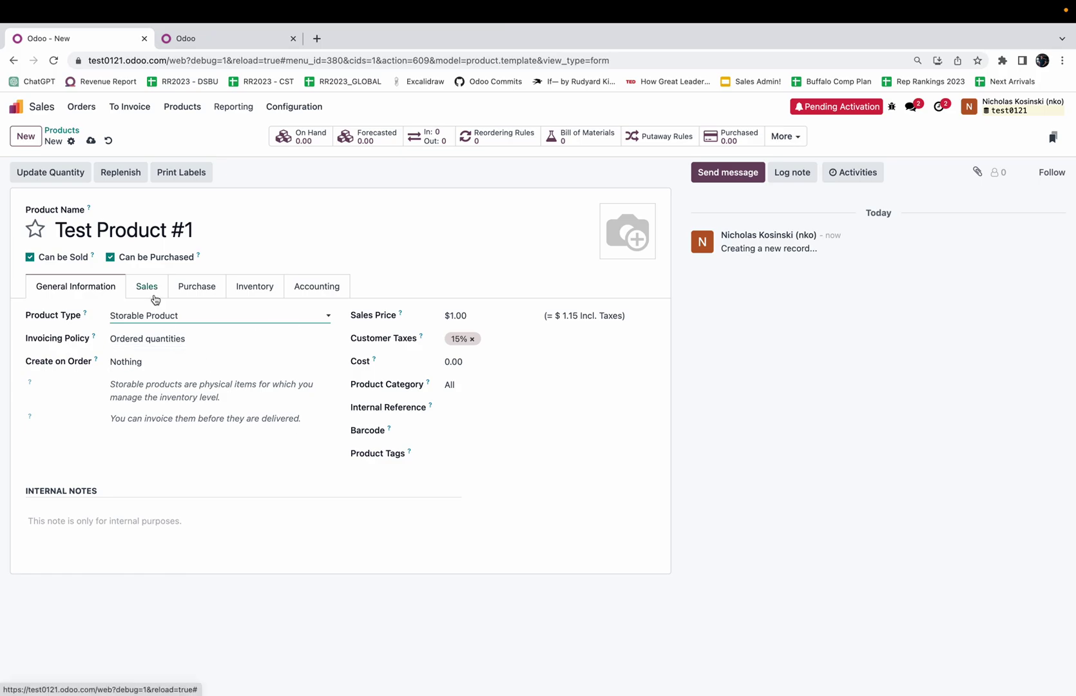
On the Inventory tab, set Test Product #1's Customer Lead Time to 3 days and save
click(253, 291)
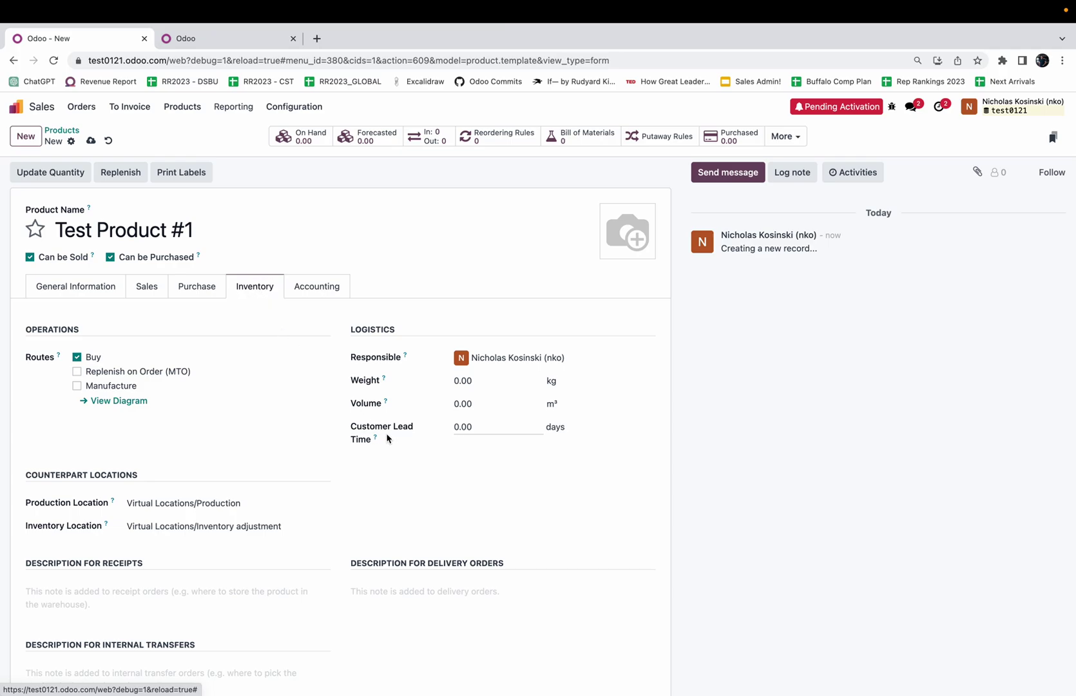
mouse_move(376, 440)
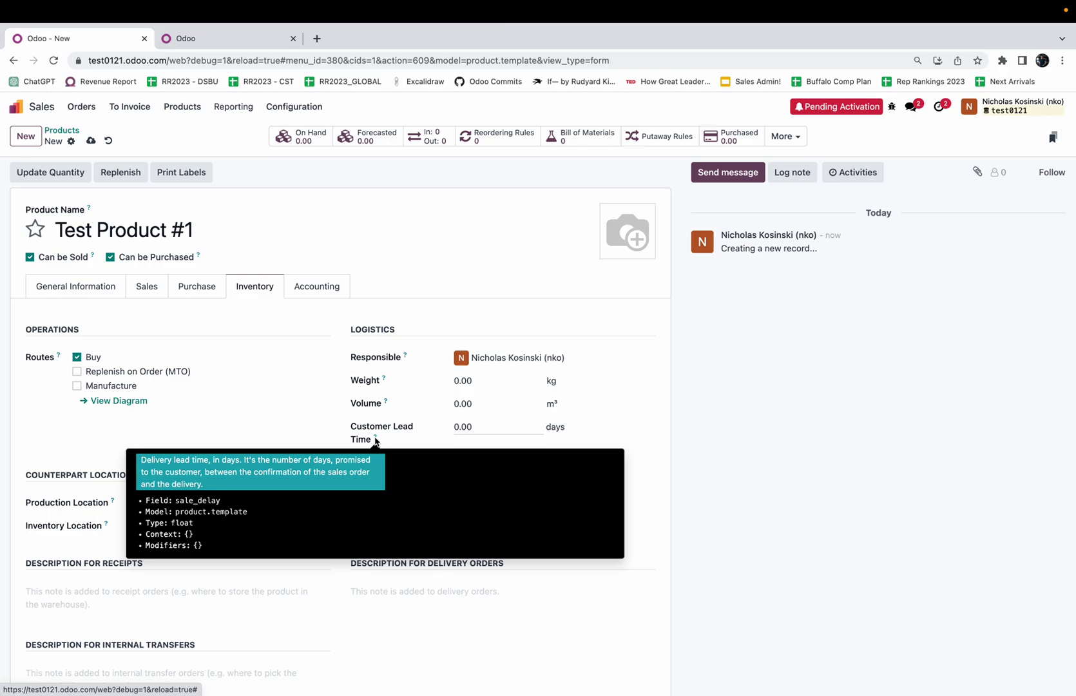
click(512, 430)
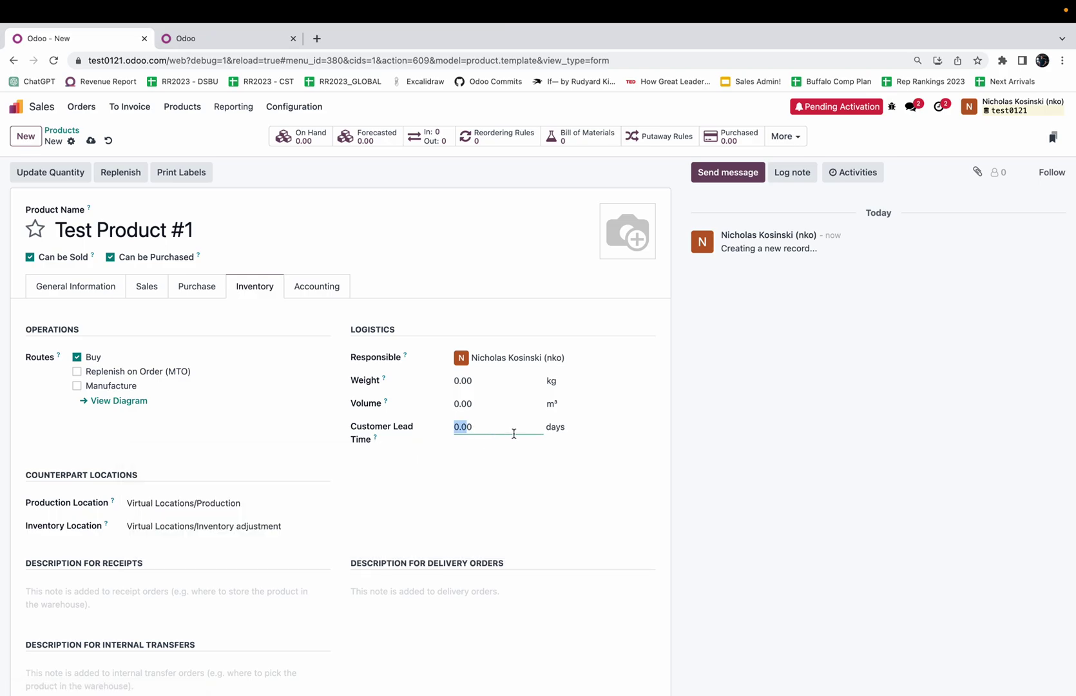
text(3)
click(91, 141)
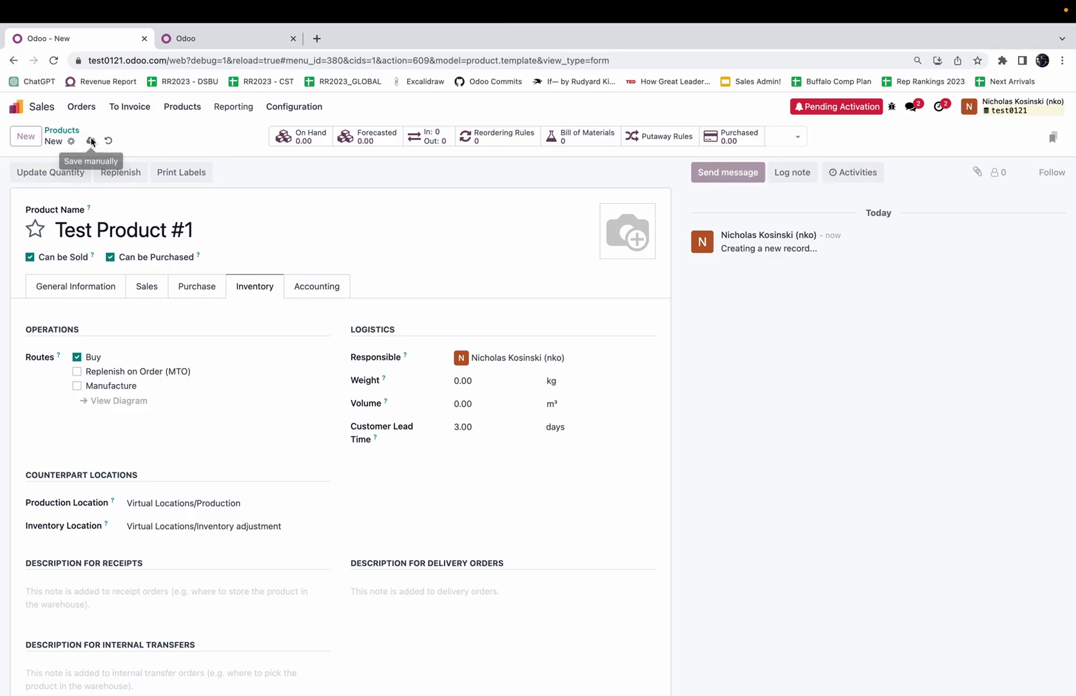
Go to the Sales Orders list through the 'sal' search and start a new quotation
click(14, 111)
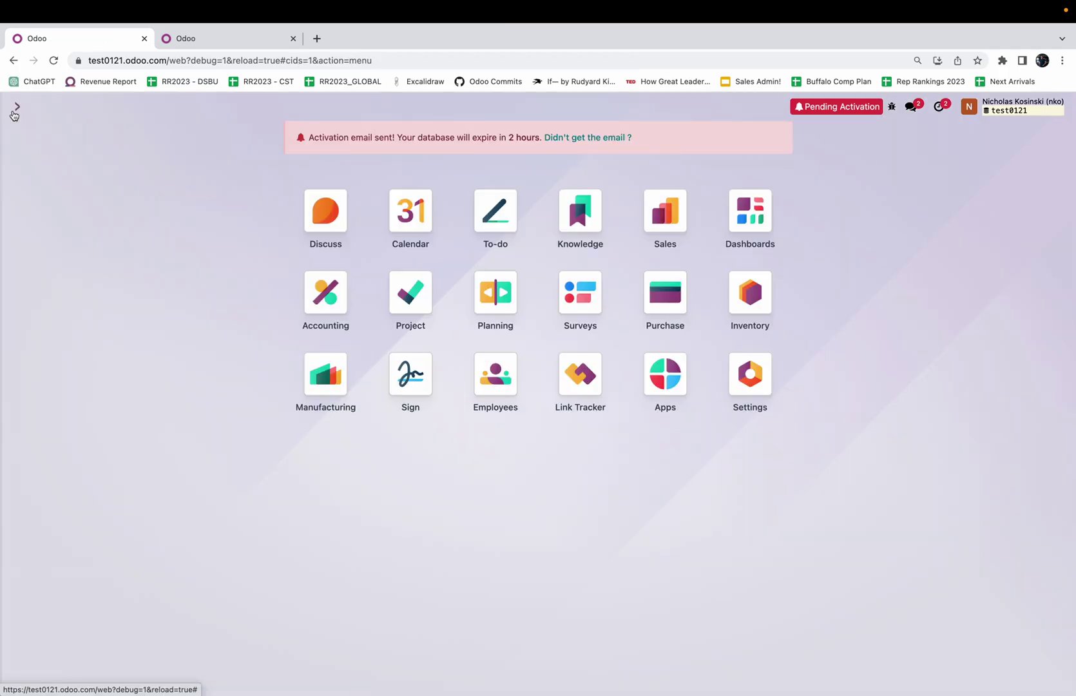
text(sal)
key(Return)
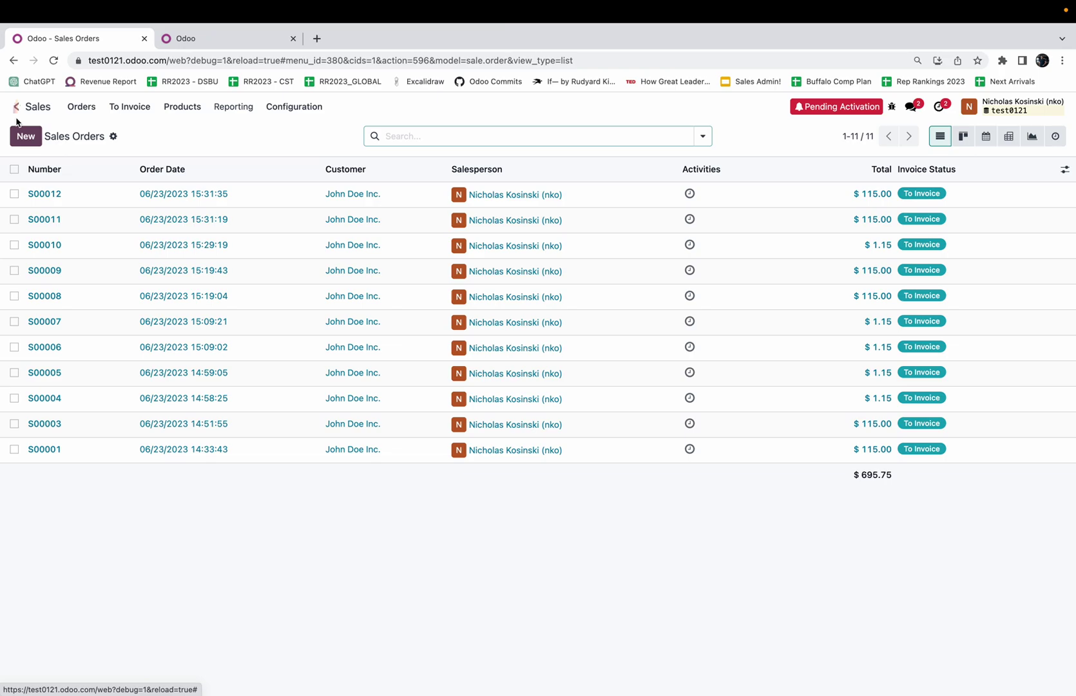
click(703, 136)
click(26, 136)
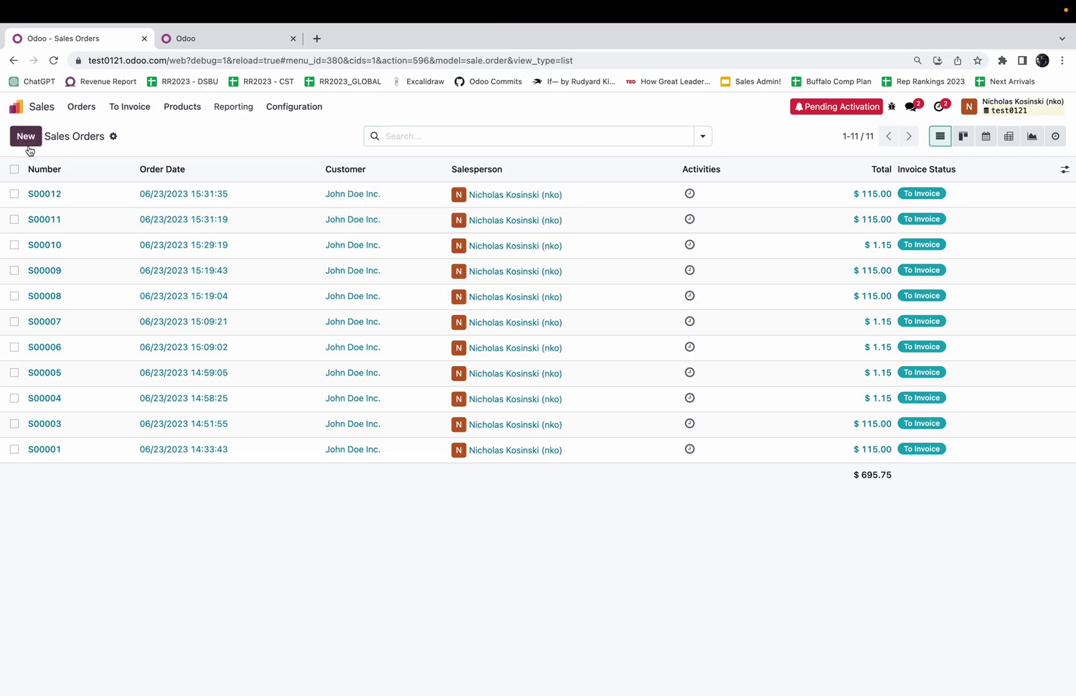
Make the quotation for John Doe Inc. with Test Product #1 and confirm it
click(103, 243)
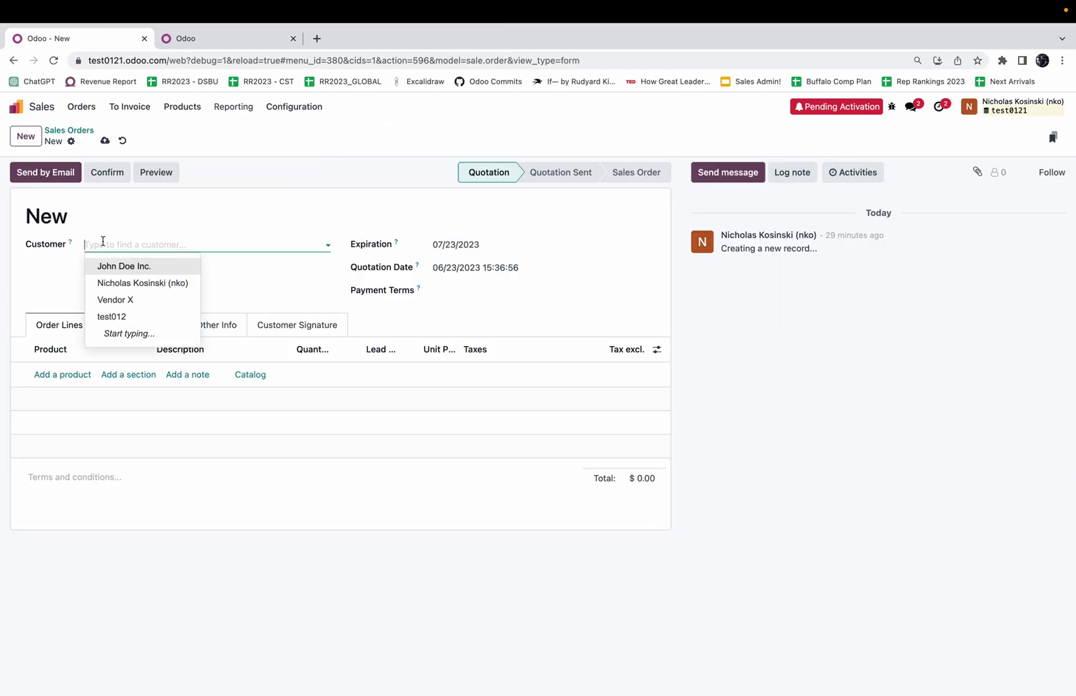
click(127, 271)
click(78, 374)
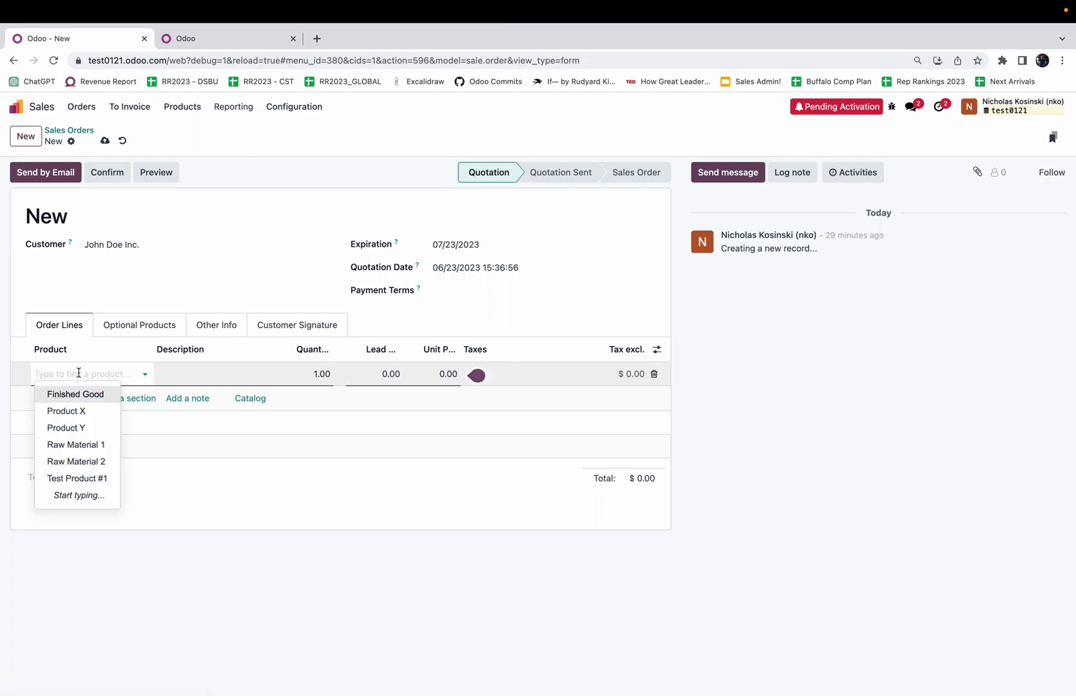
click(85, 480)
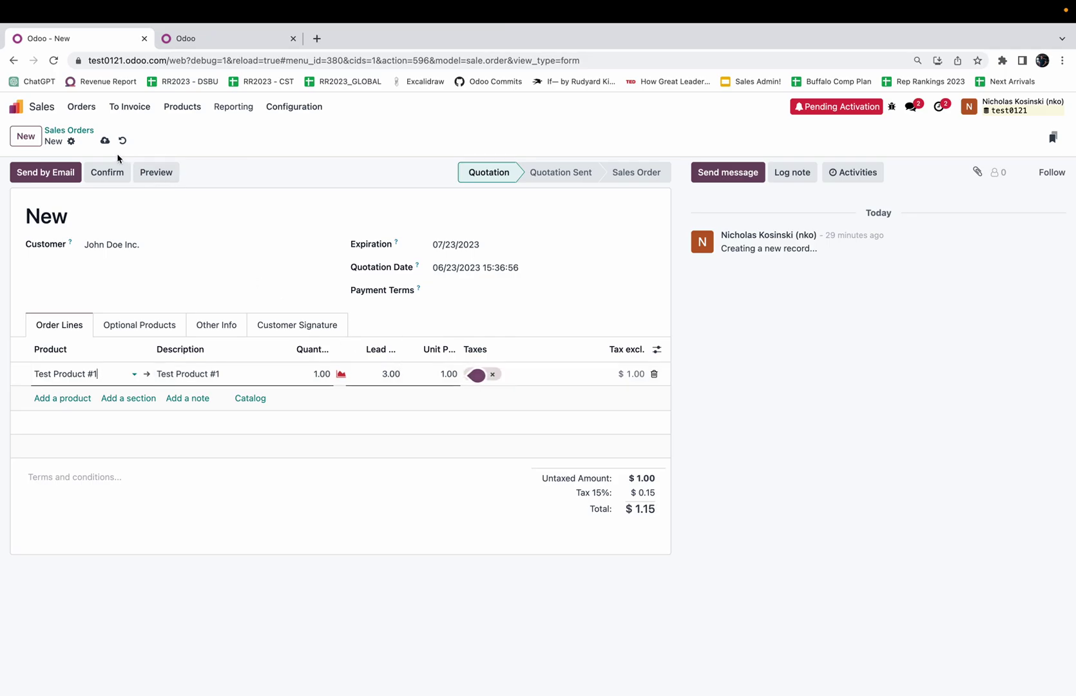
click(108, 173)
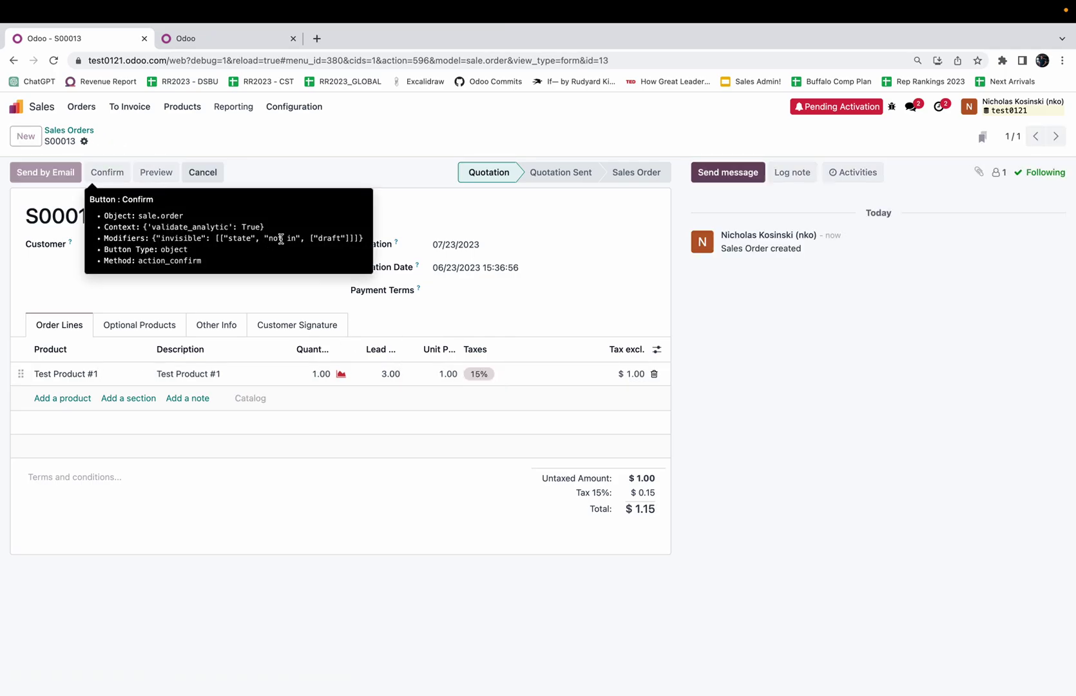
Check the delivery's scheduled date three days out, then pass through Purchase to the Sales products list
click(395, 138)
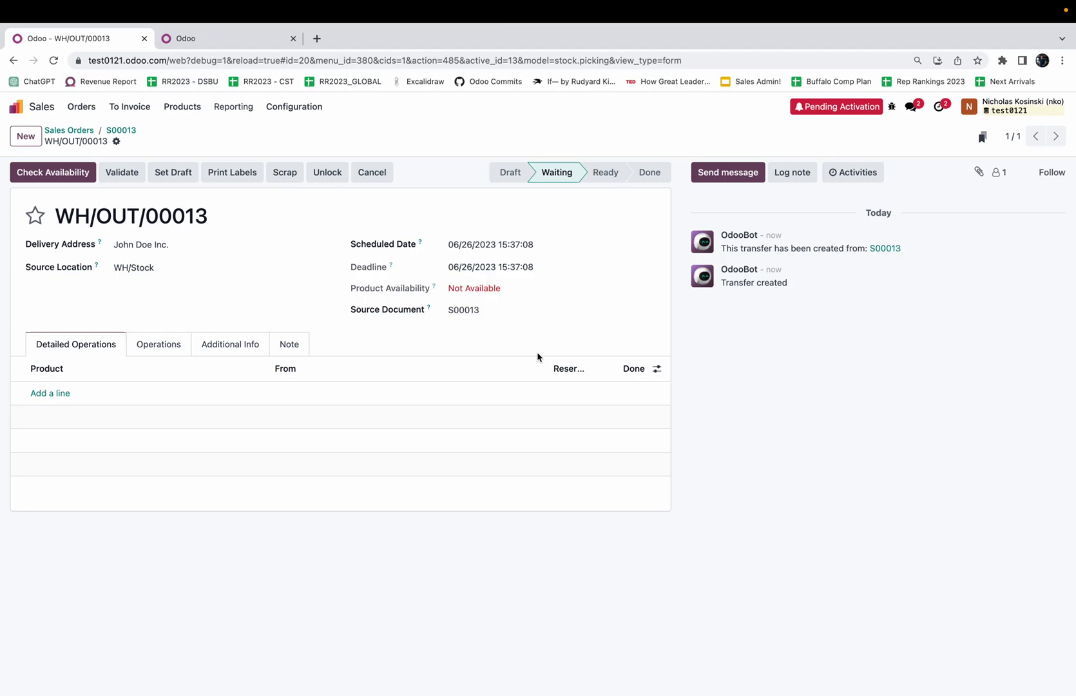
click(121, 131)
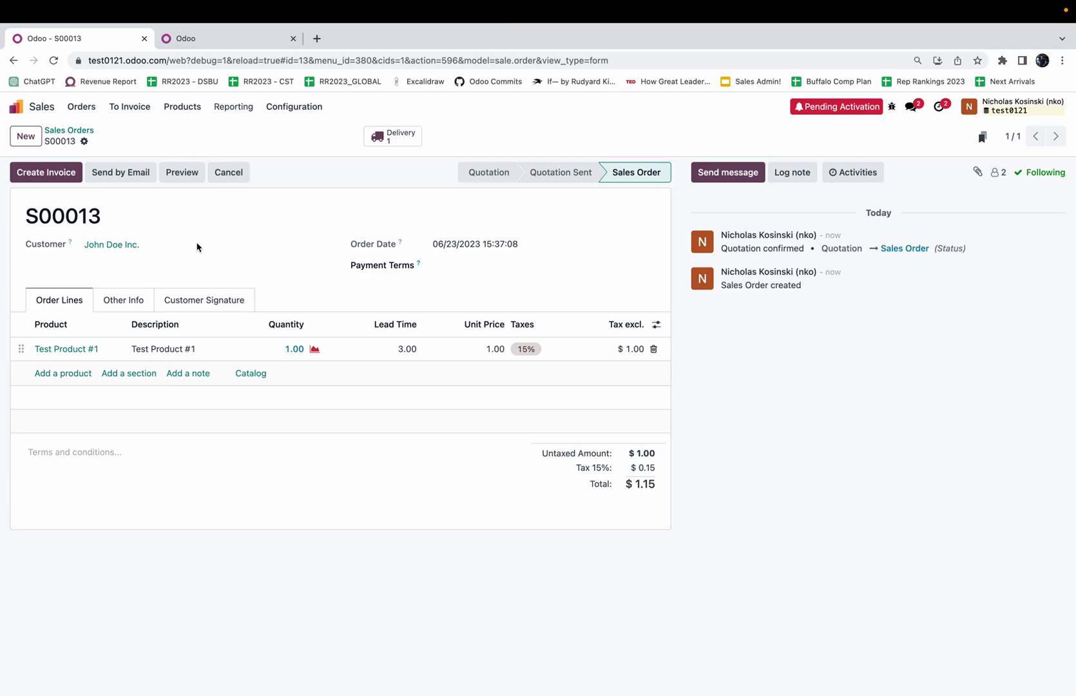
click(19, 114)
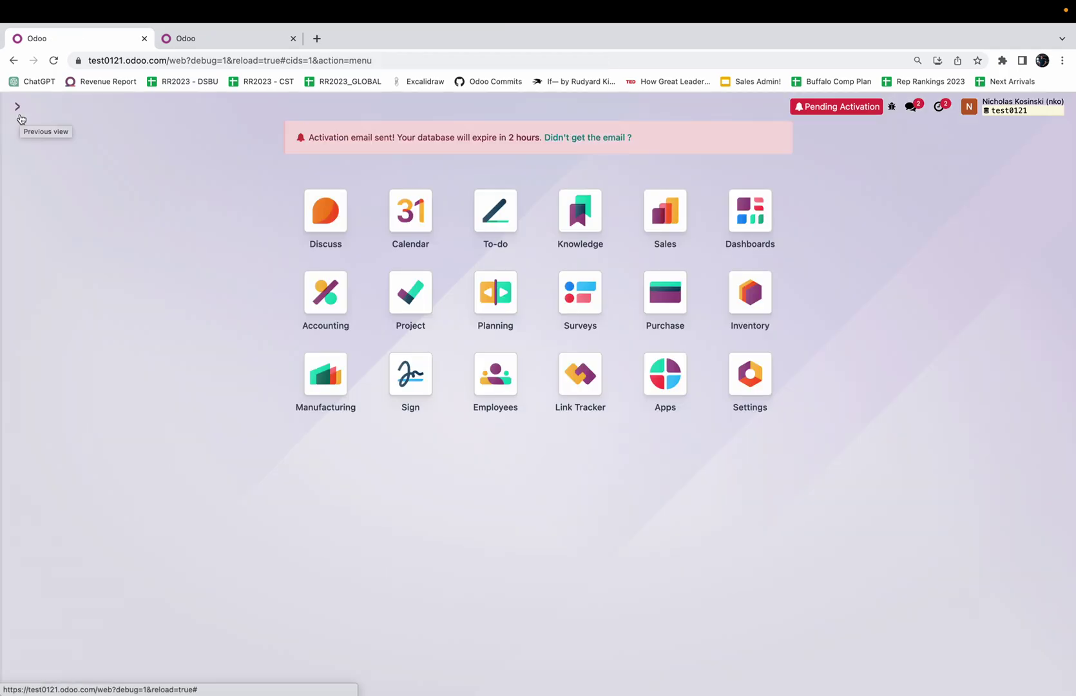
text(pur)
key(Return)
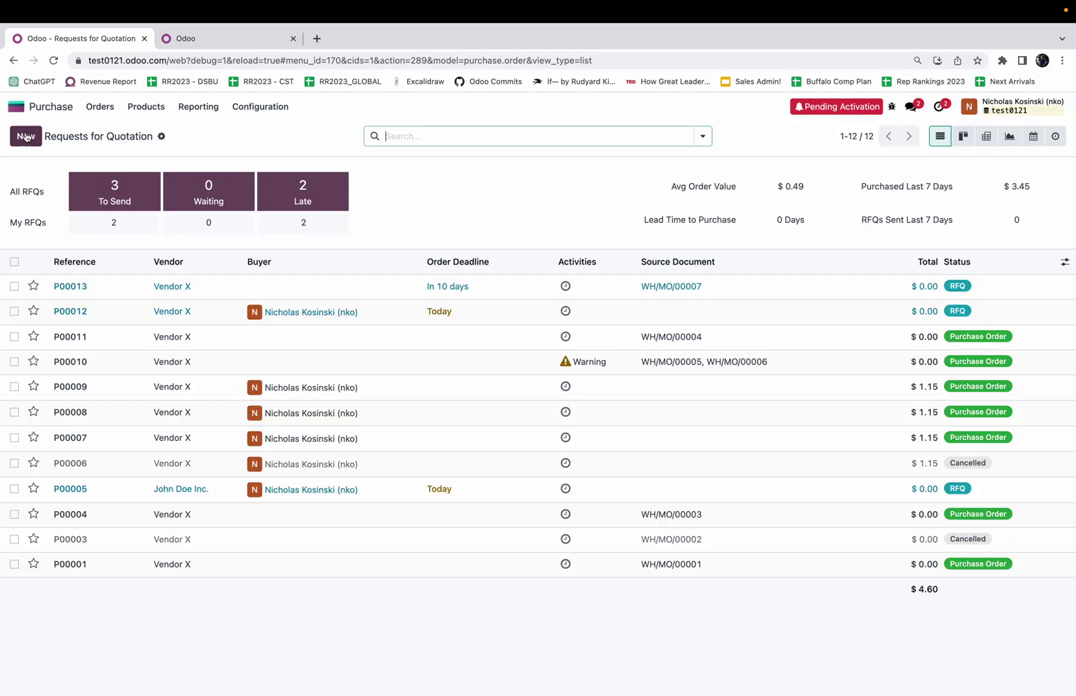
click(15, 107)
click(13, 108)
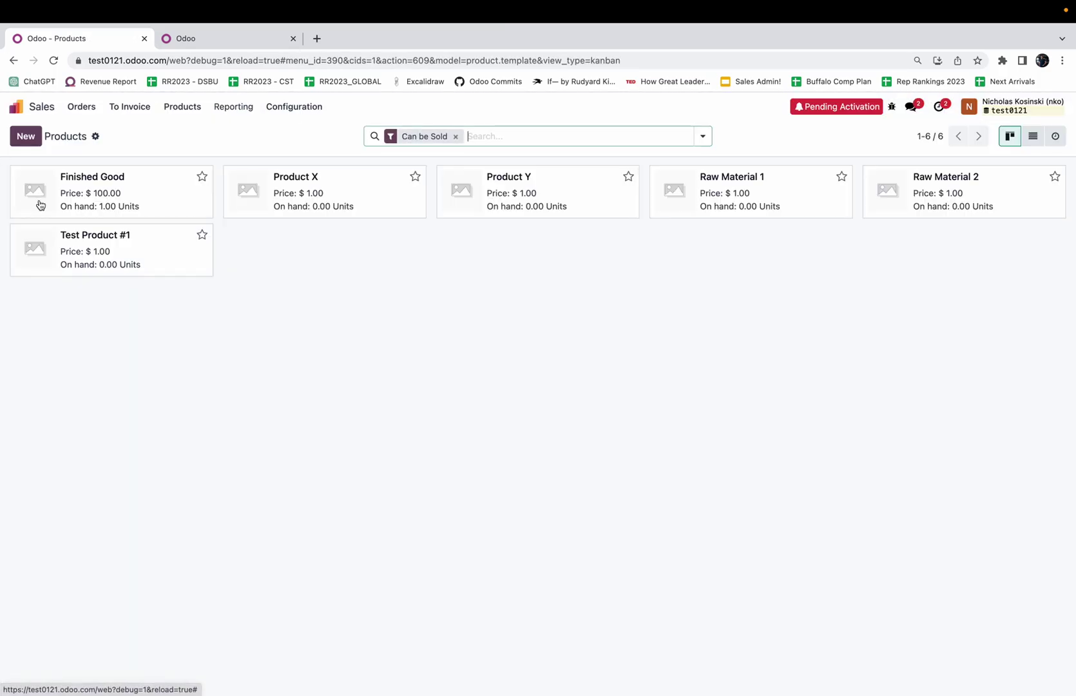
Open Test Product #1 and add Vendor X as a supplier on its Purchase tab
click(169, 255)
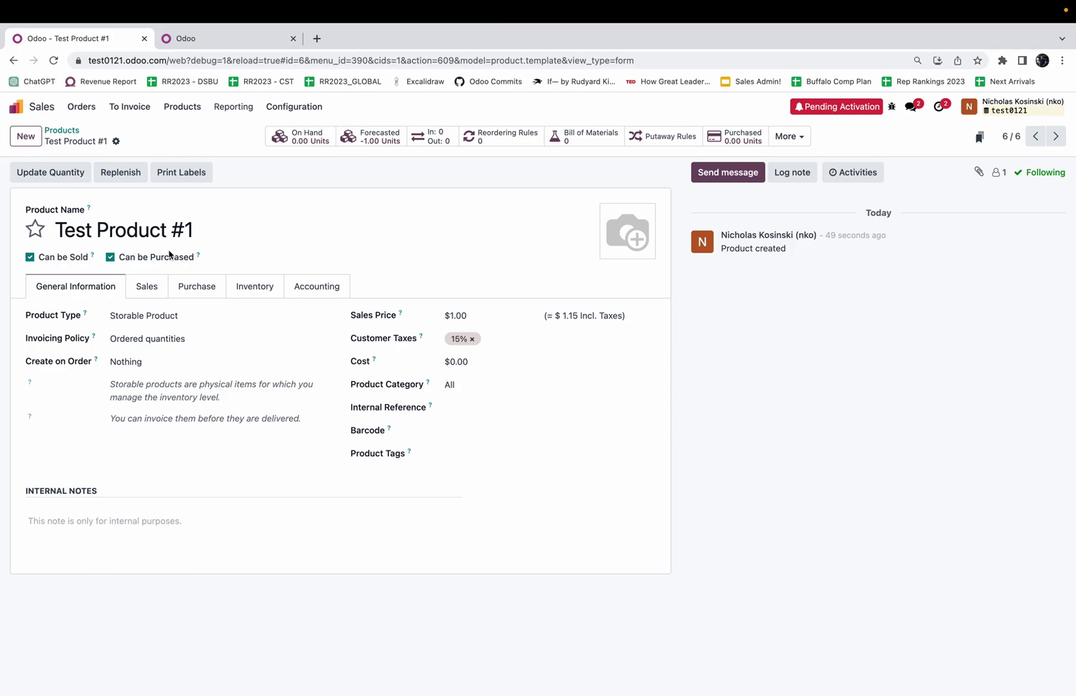
click(196, 289)
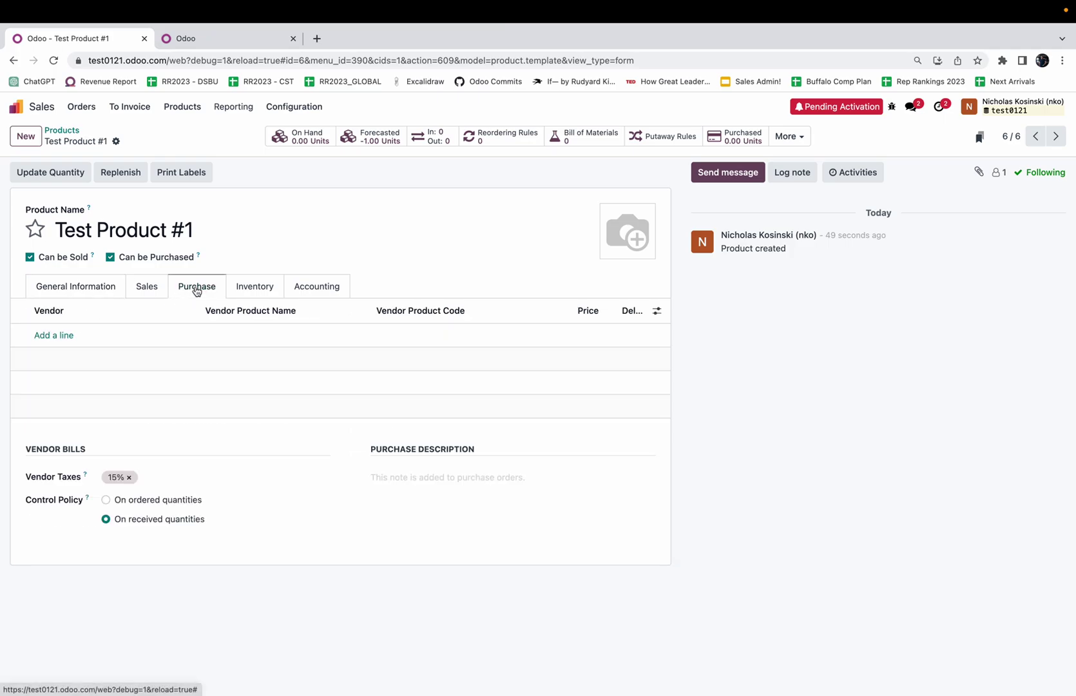
click(56, 337)
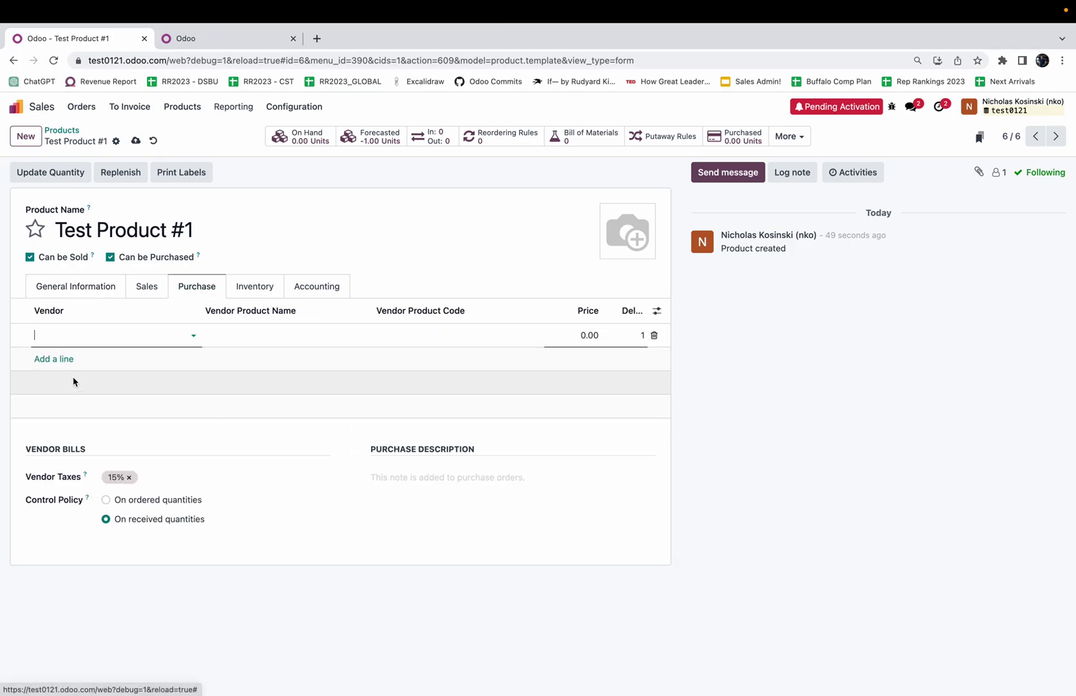
click(114, 340)
click(117, 410)
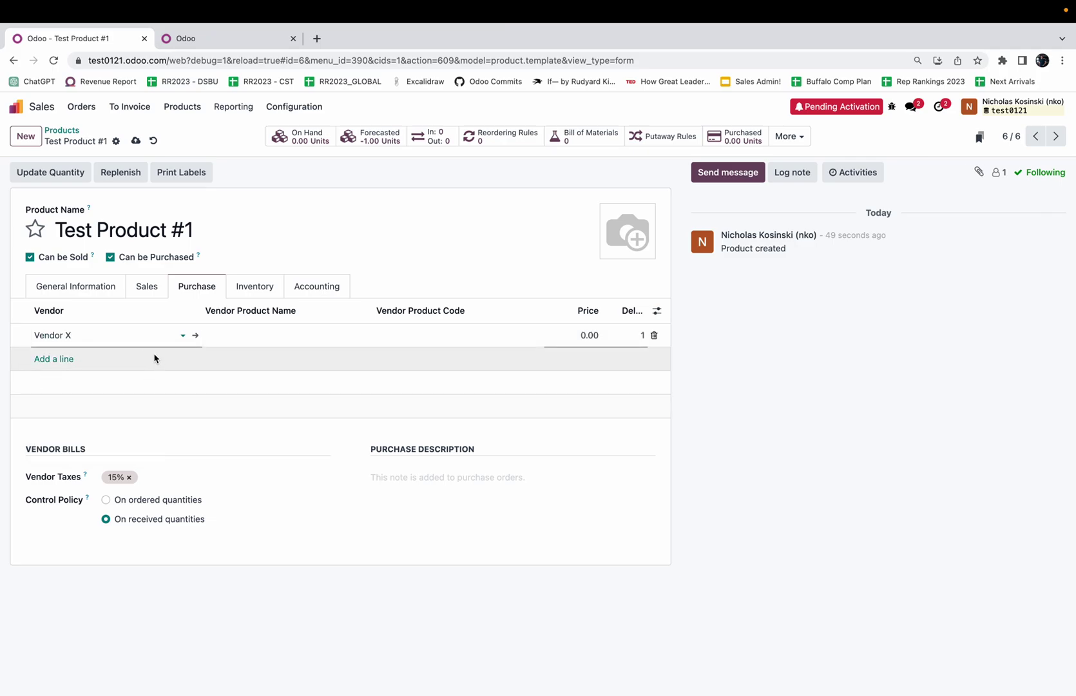
Set the Vendor X line's delivery lead time to 4 days
click(637, 335)
mouse_move(632, 313)
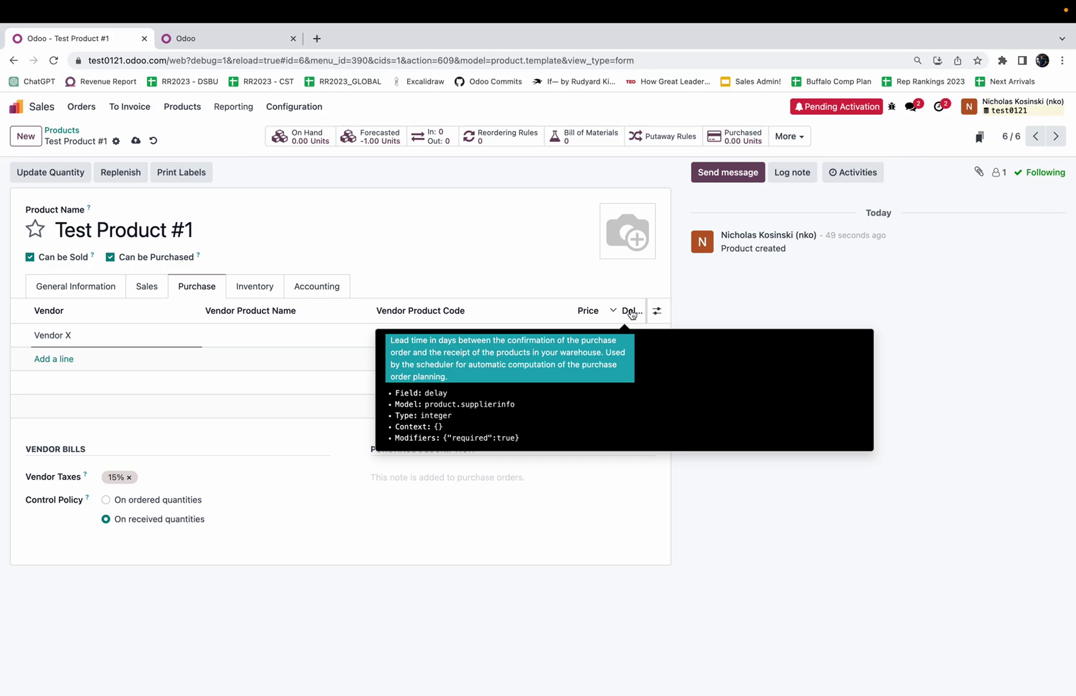
click(634, 335)
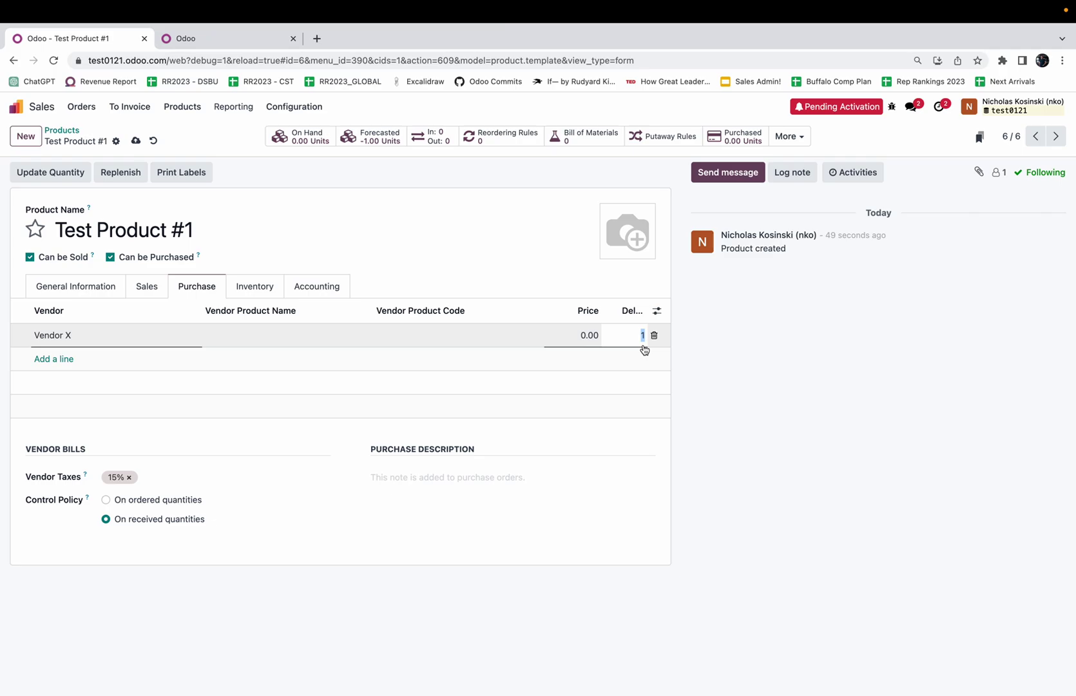
text(4)
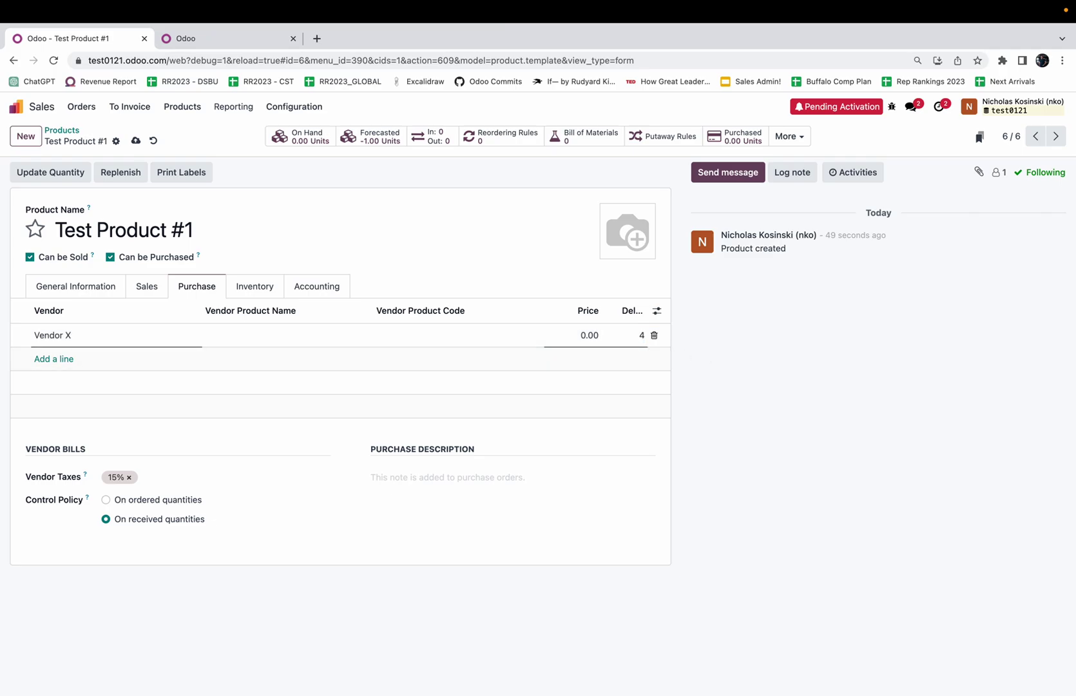
click(743, 371)
Start a new request for quotation in Purchase with Vendor X as the vendor
click(23, 110)
click(21, 108)
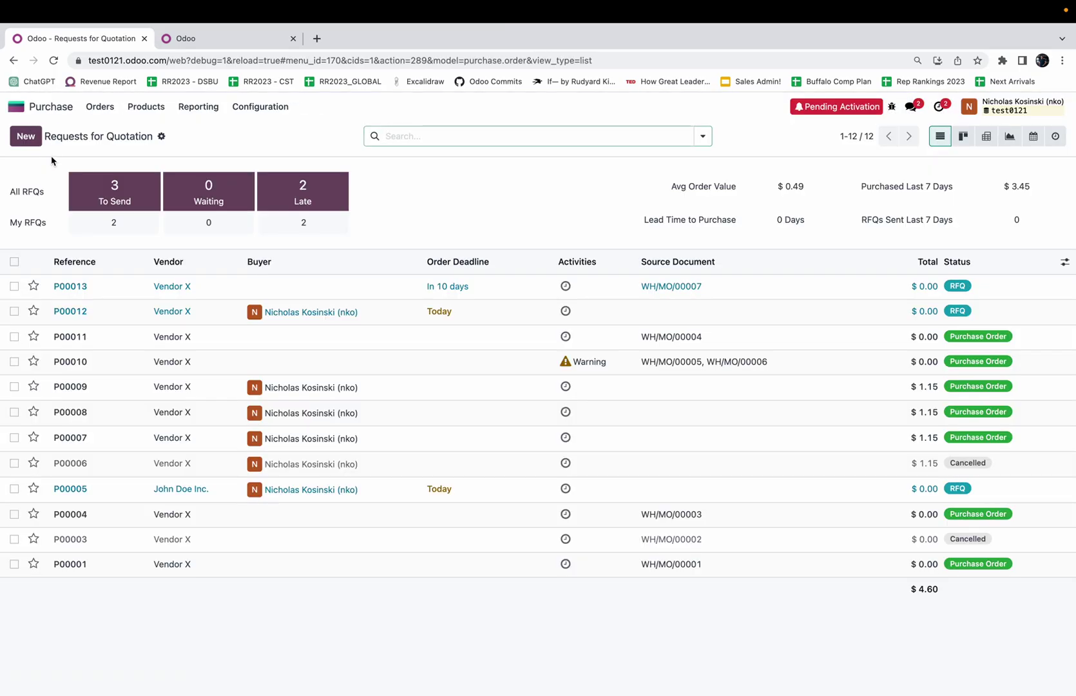
click(26, 136)
click(167, 259)
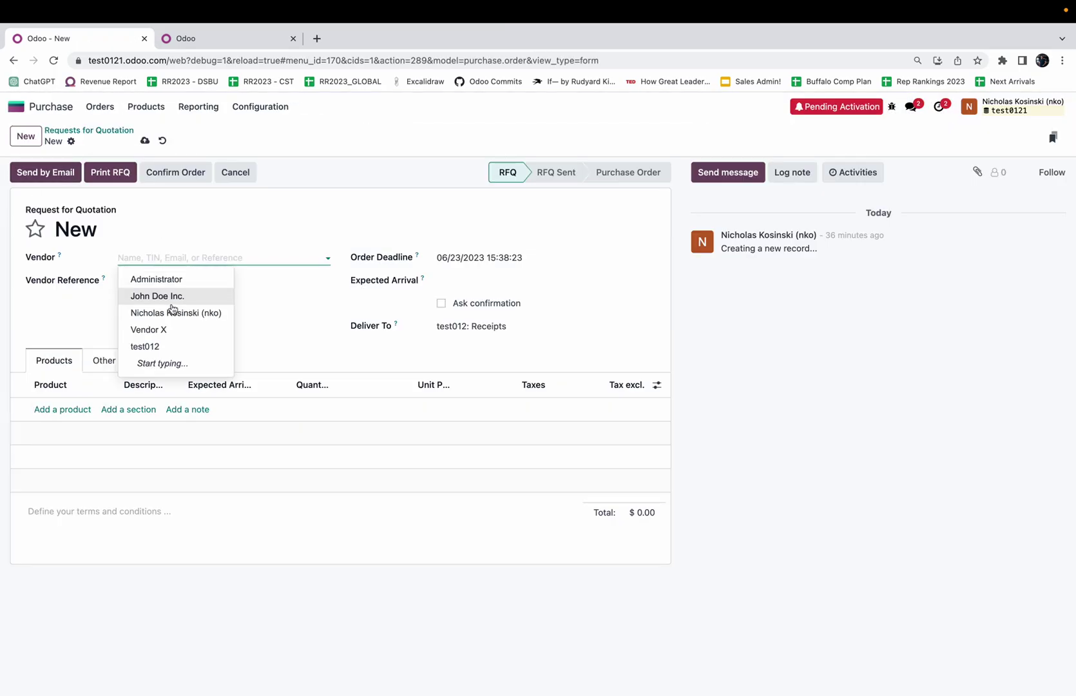
click(168, 330)
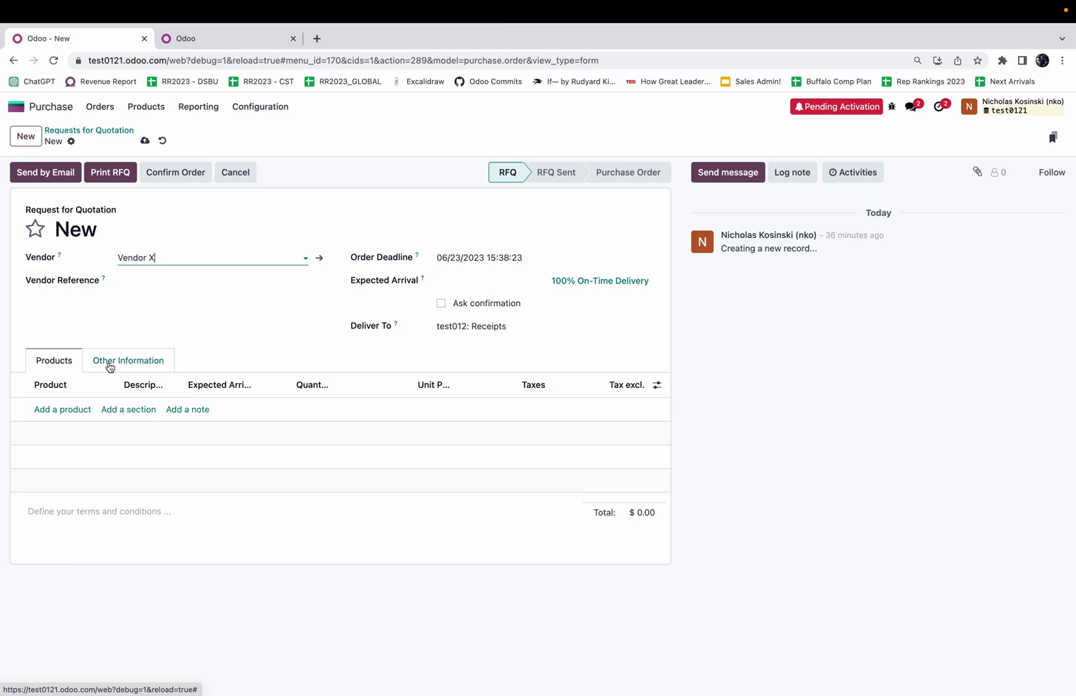
Add one Test Product #1 line and confirm it as purchase order P00014
click(57, 409)
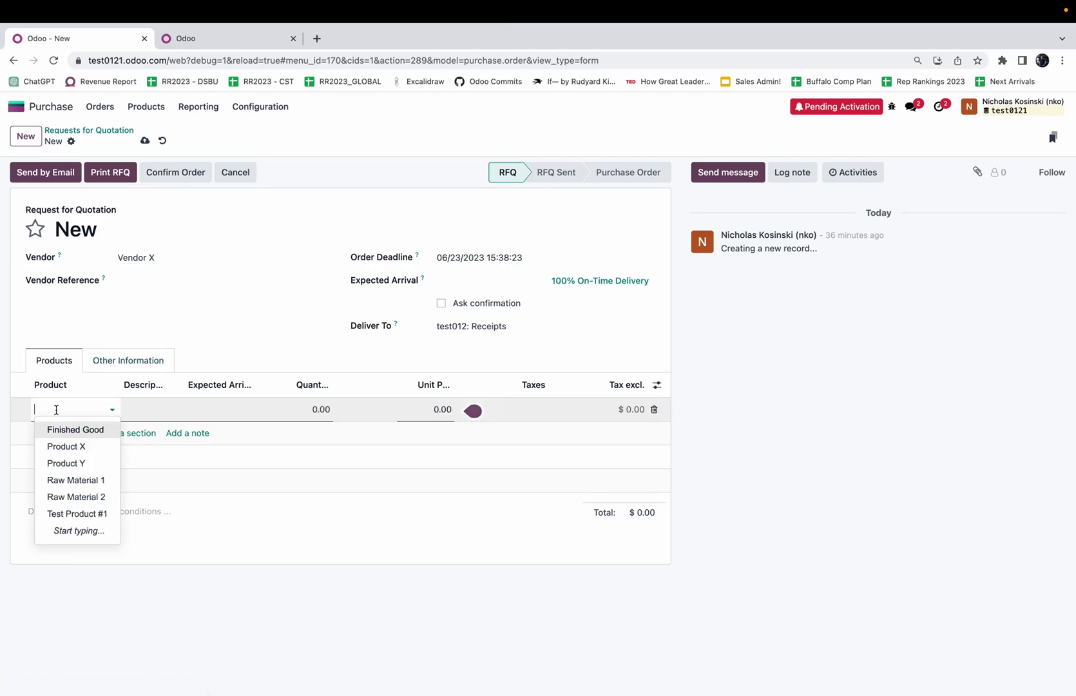
click(102, 515)
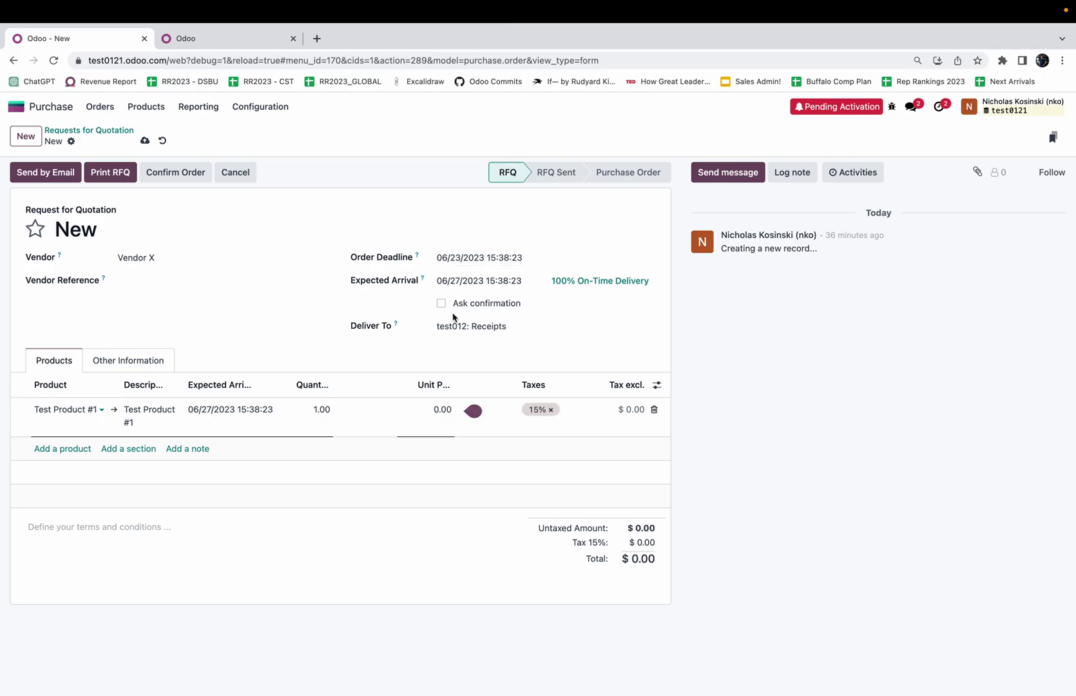
click(176, 175)
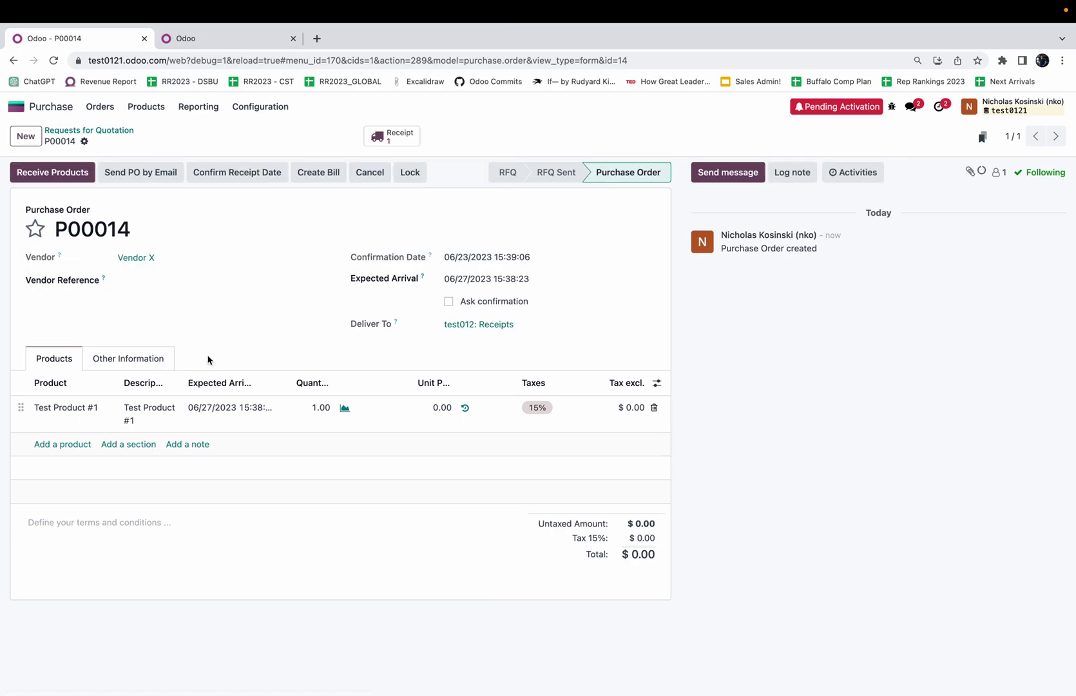
Check that receipt WH/IN/00008 is scheduled for 06/27/2023, then go back to the apps grid
click(396, 140)
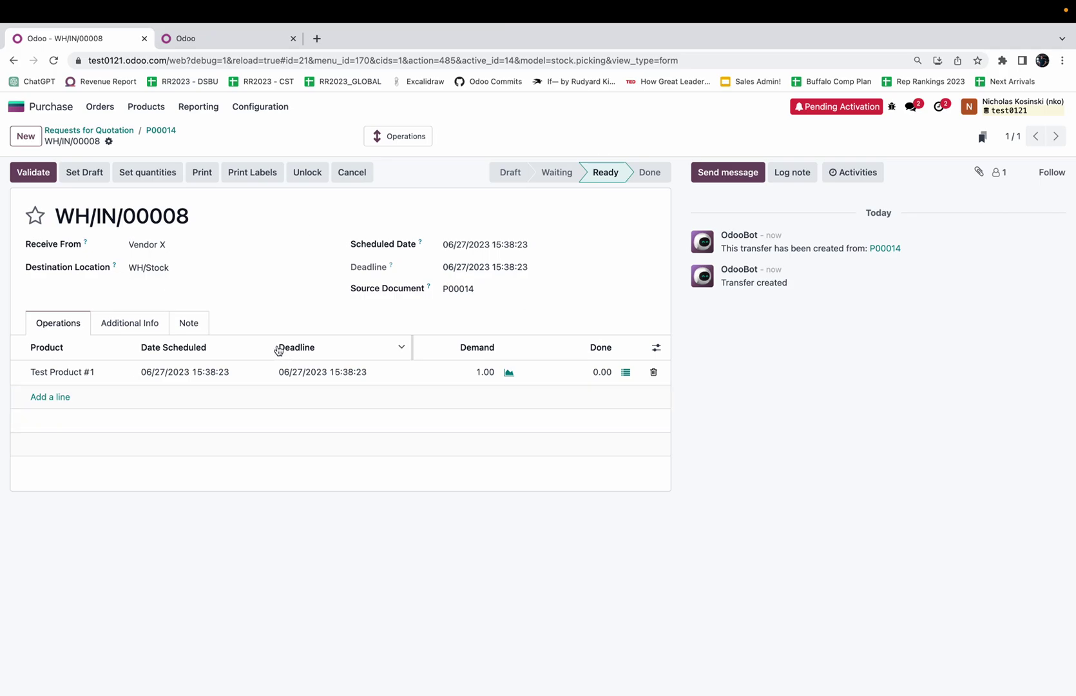
click(17, 107)
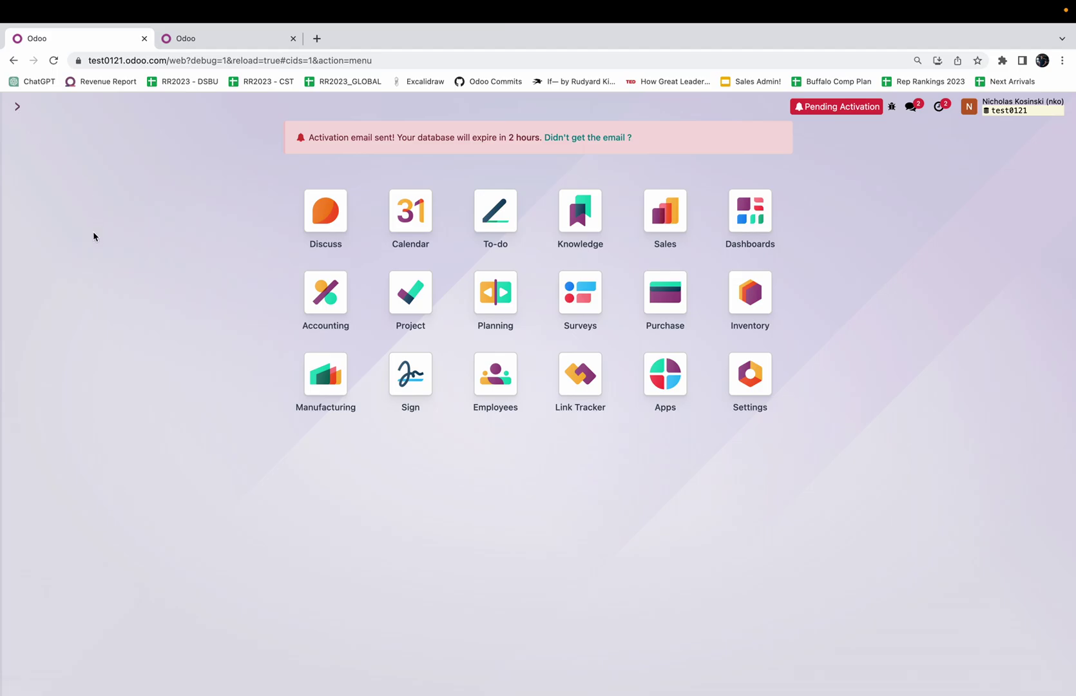
Start a quotation for John Doe Inc. with one Finished Good line (20-day lead time)
text(or)
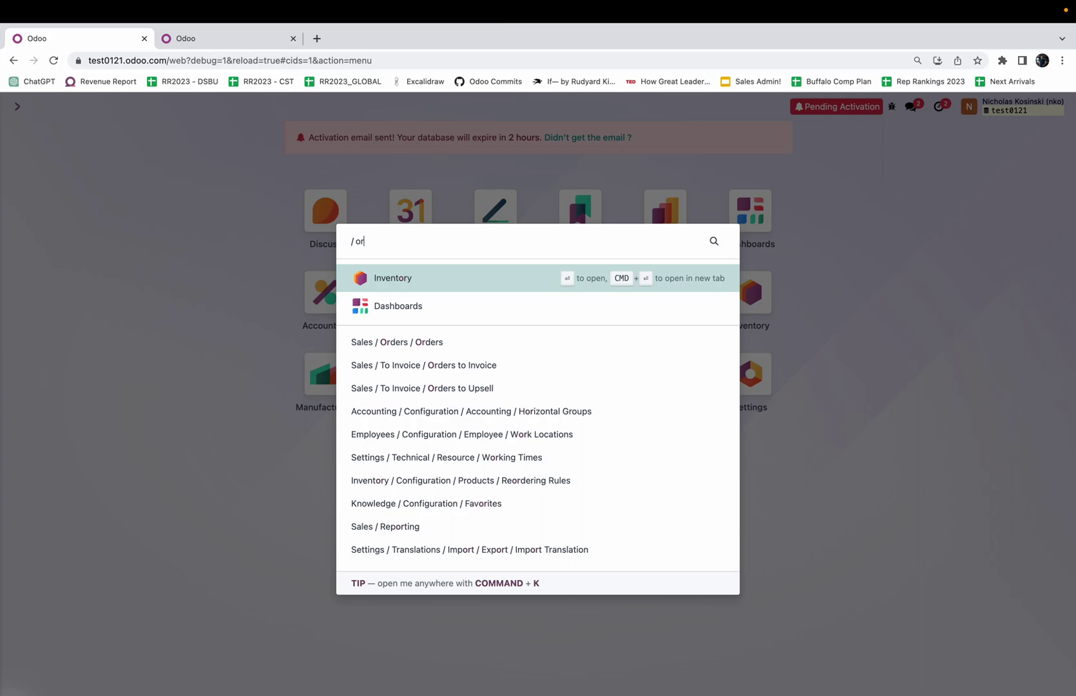
key(Return)
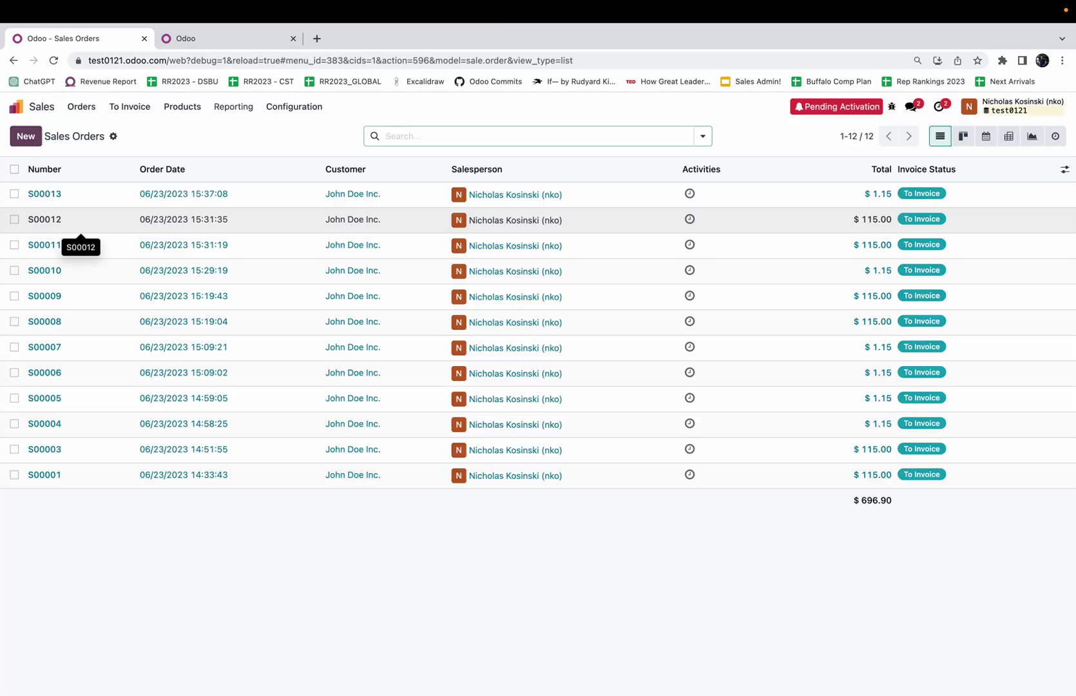
click(25, 136)
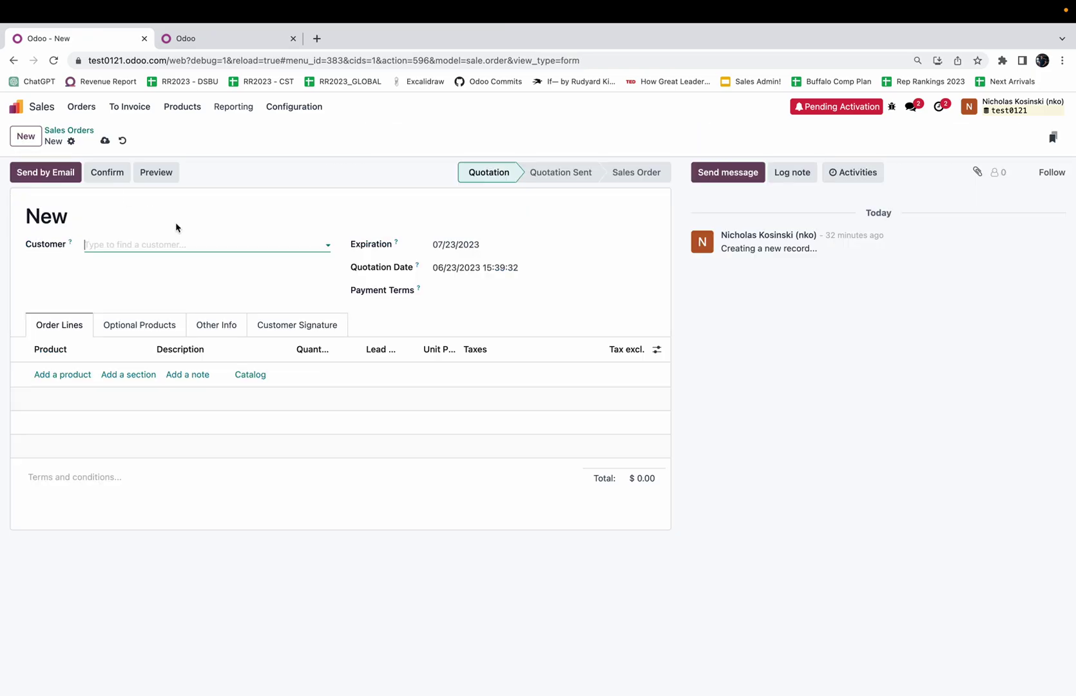
click(160, 250)
click(168, 268)
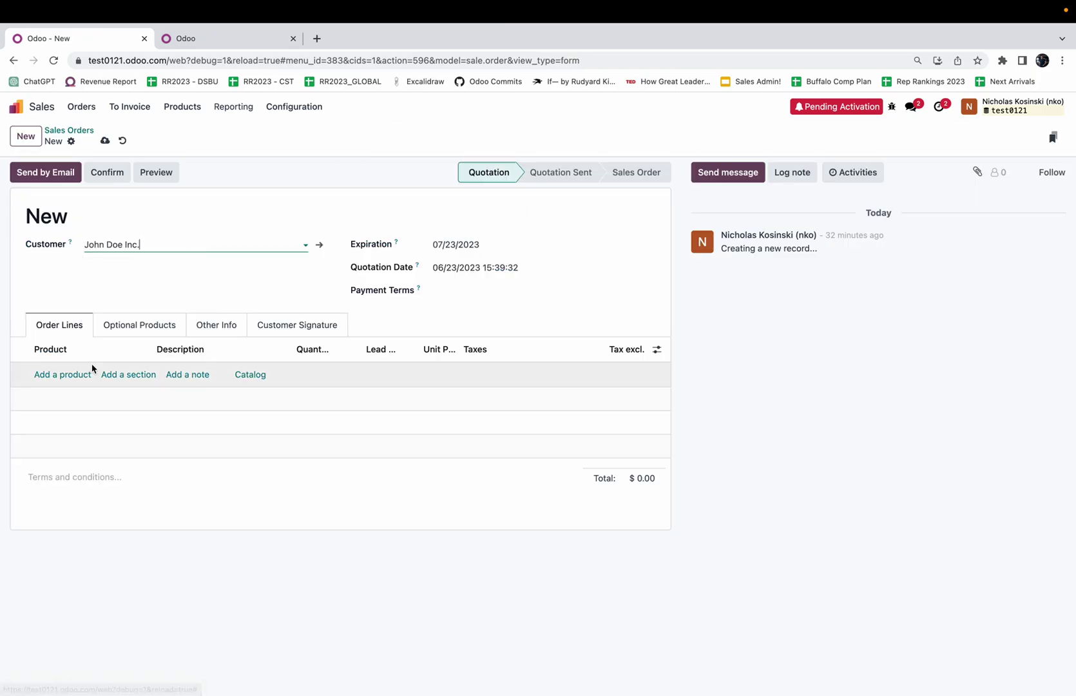
click(74, 374)
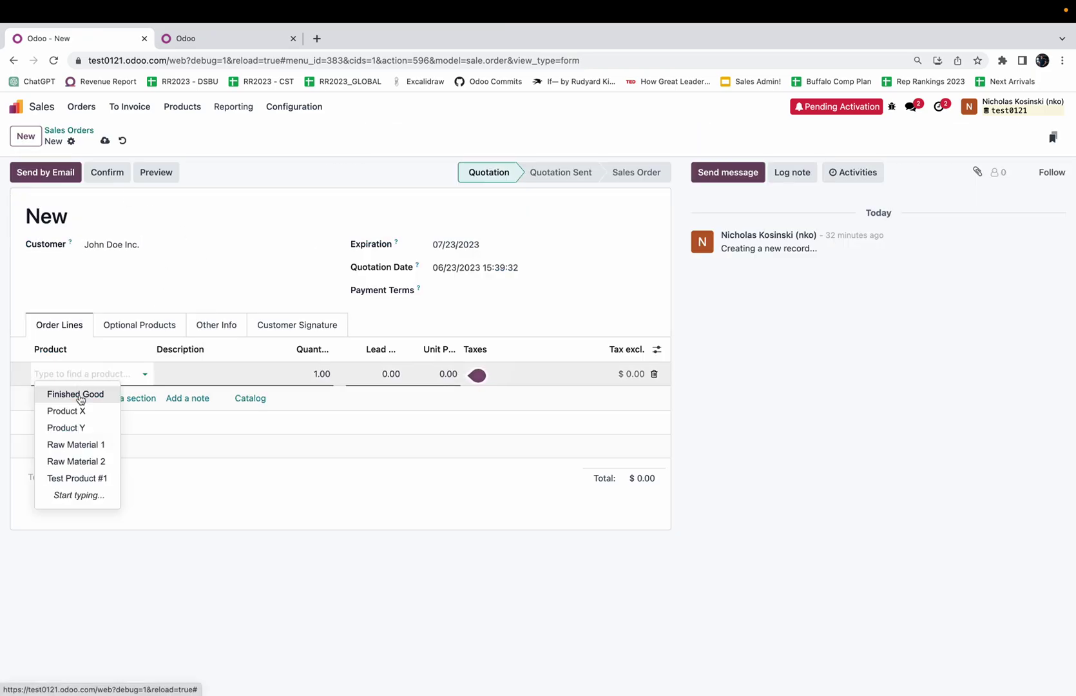
click(80, 398)
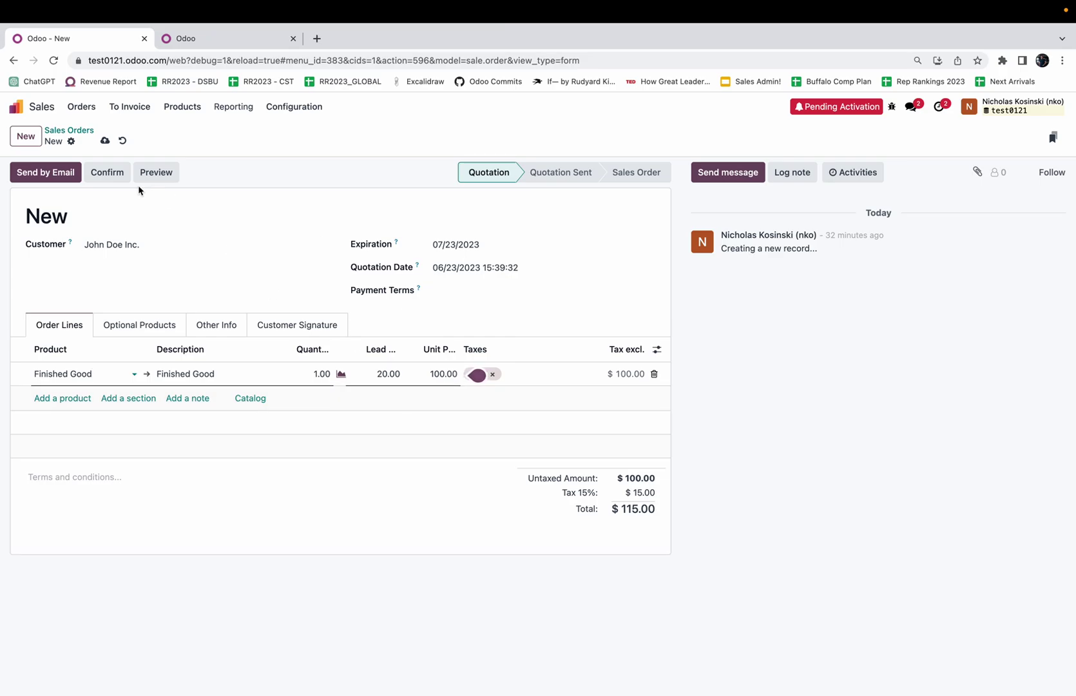
Confirm the Finished Good quotation and check delivery WH/OUT/00014's 07/13/2023 schedule
click(121, 175)
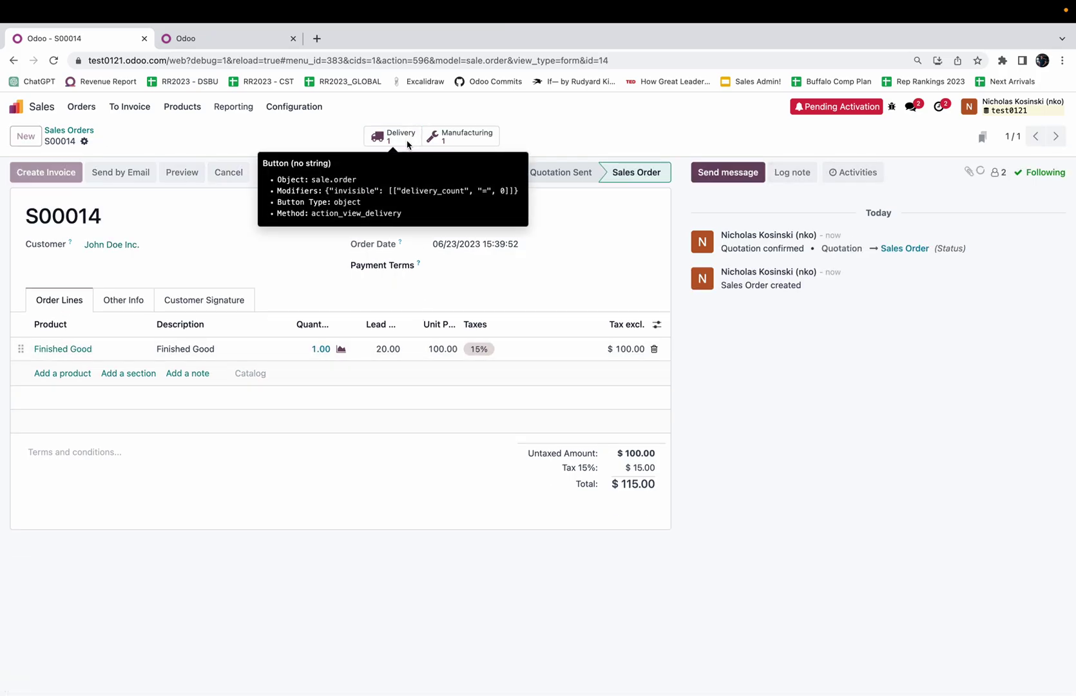
click(408, 143)
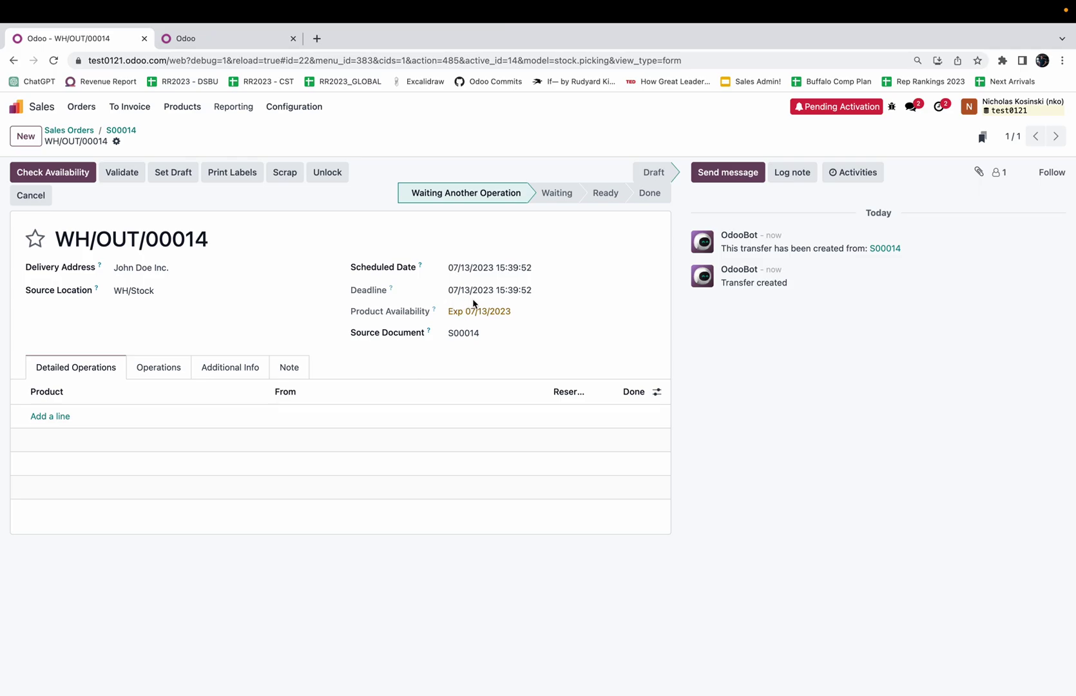
Check the 7-day manufacturing lead time on the Finished Good BoM's Miscellaneous tab, then go home
click(17, 107)
click(326, 373)
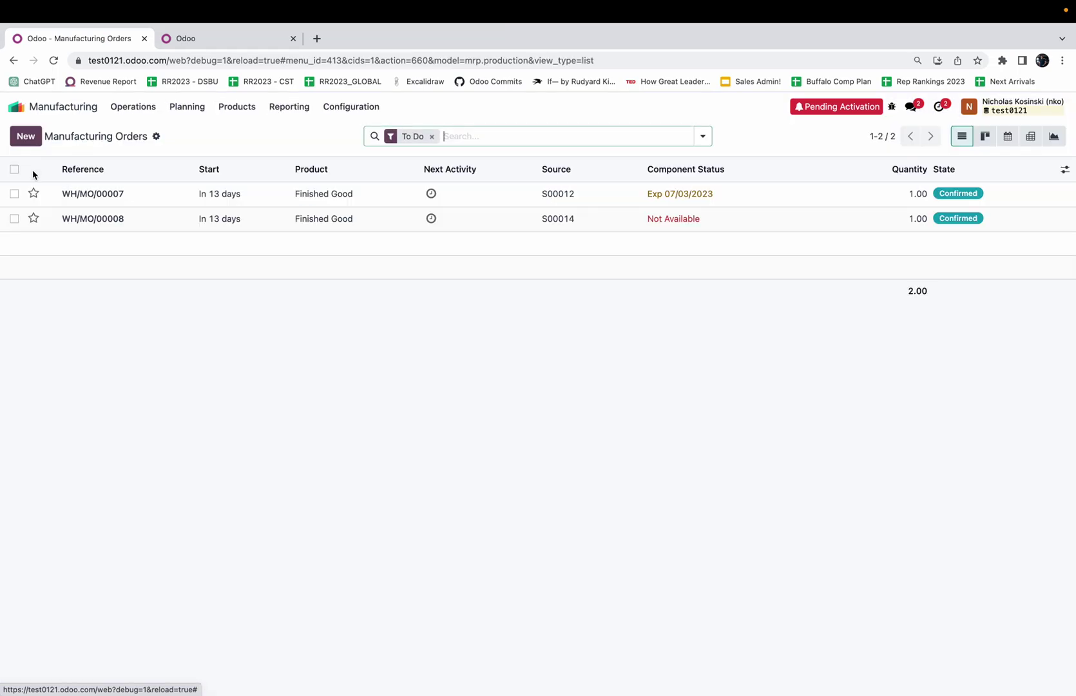
click(244, 112)
click(252, 149)
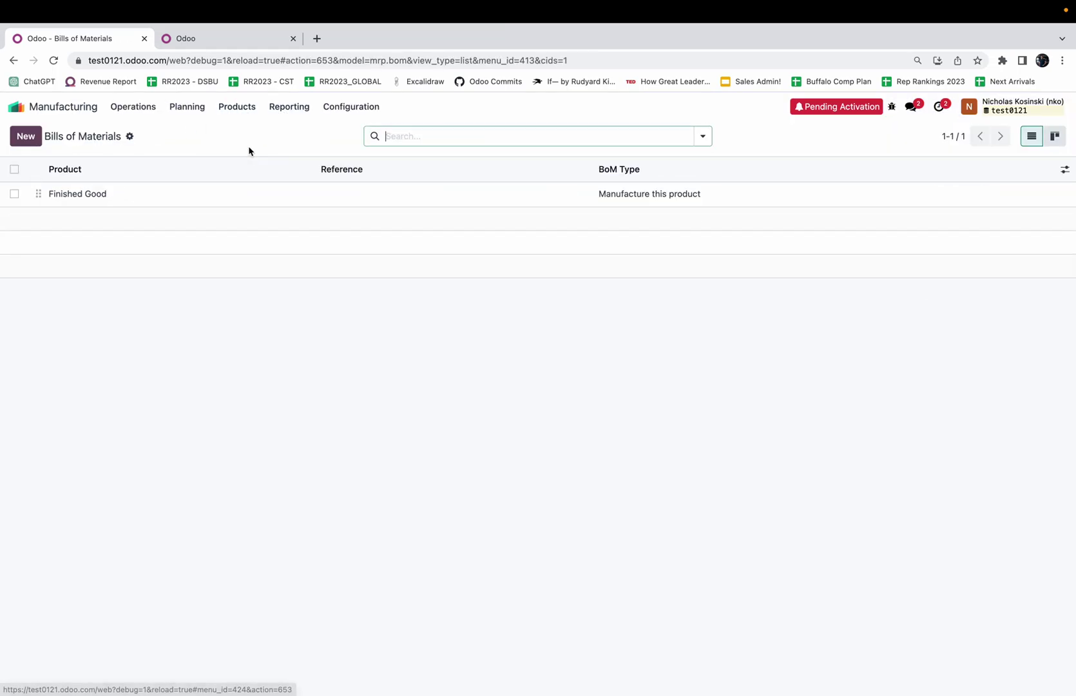
click(101, 199)
click(119, 270)
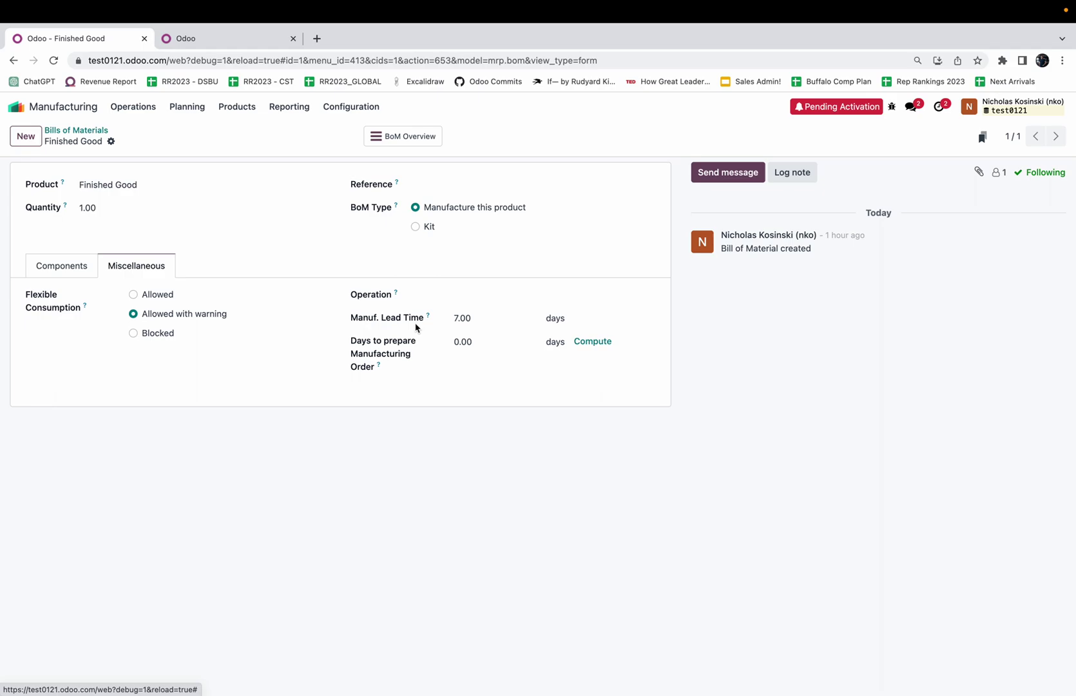
click(18, 107)
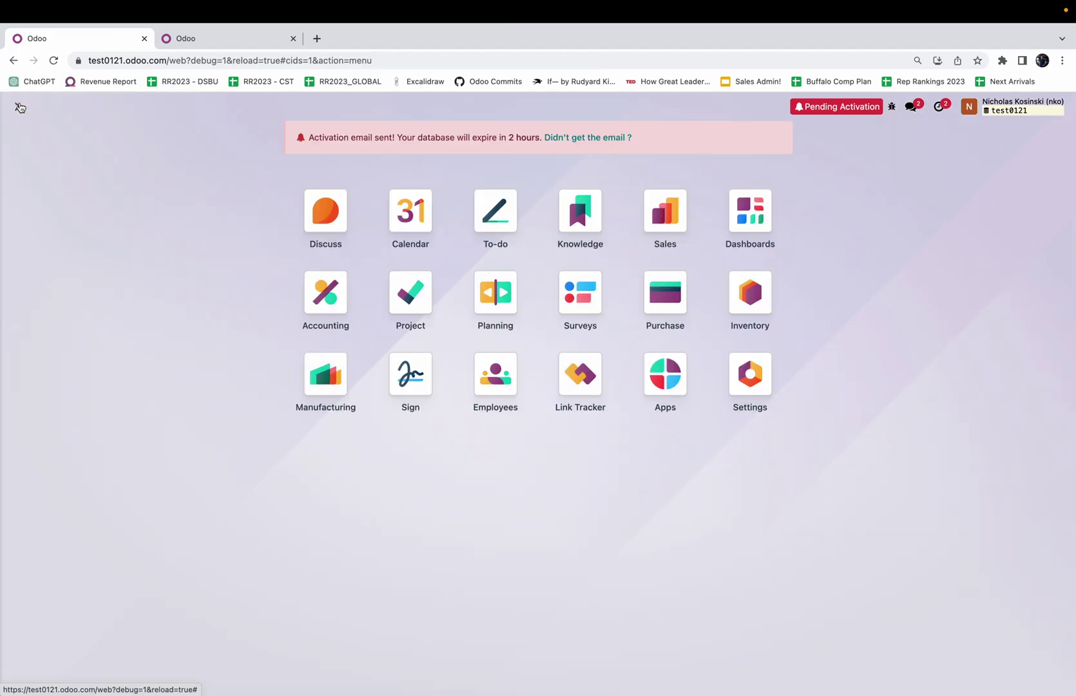
Open sales order S00014, review delivery WH/OUT/00014 scheduled 07/13/2023, then return to the order
text(sal)
key(Return)
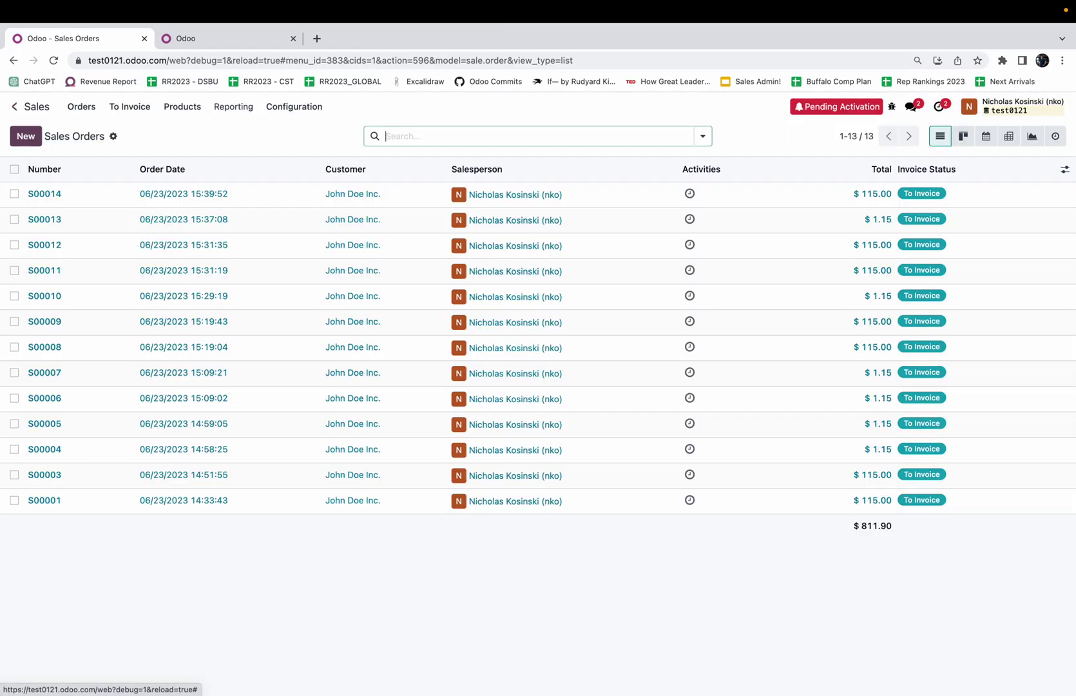
click(271, 195)
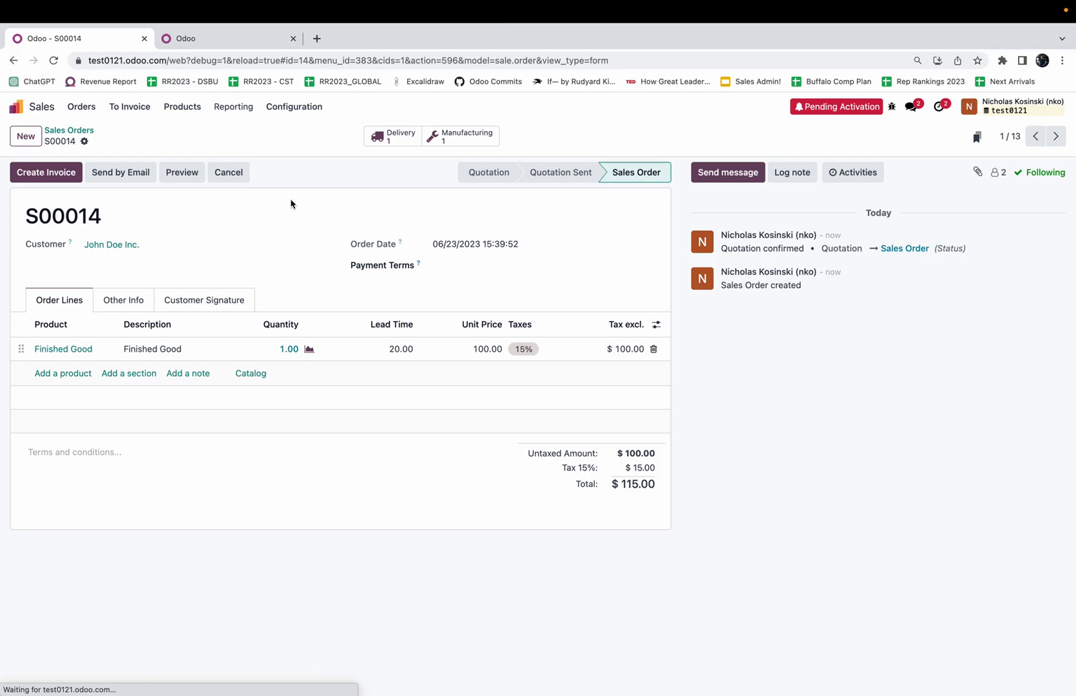
click(396, 138)
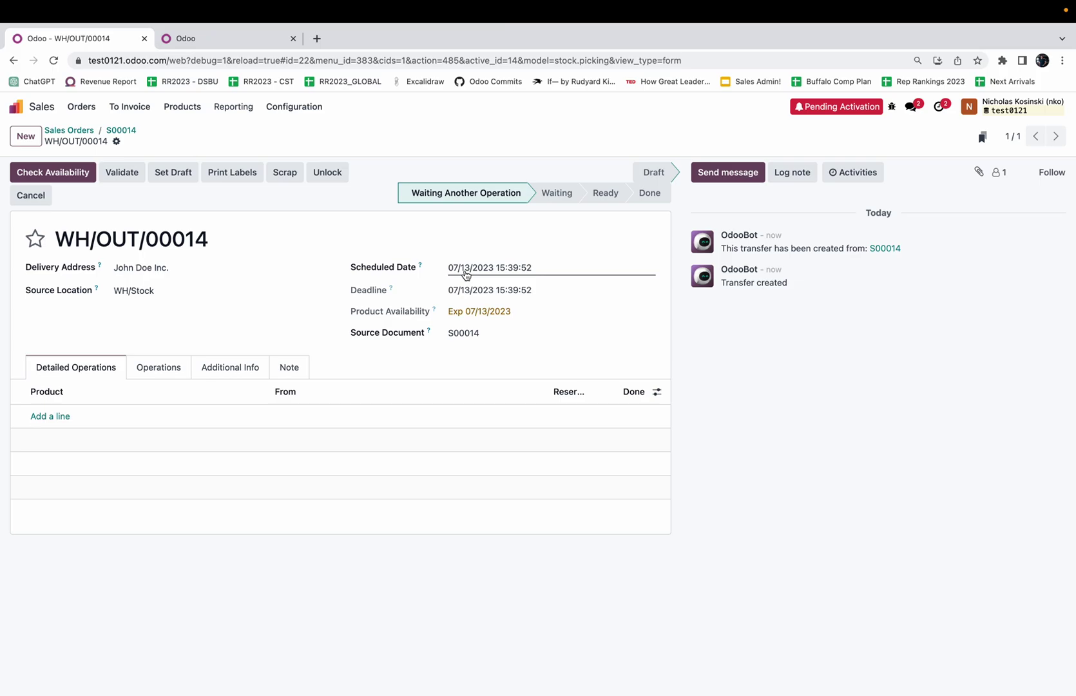
click(122, 131)
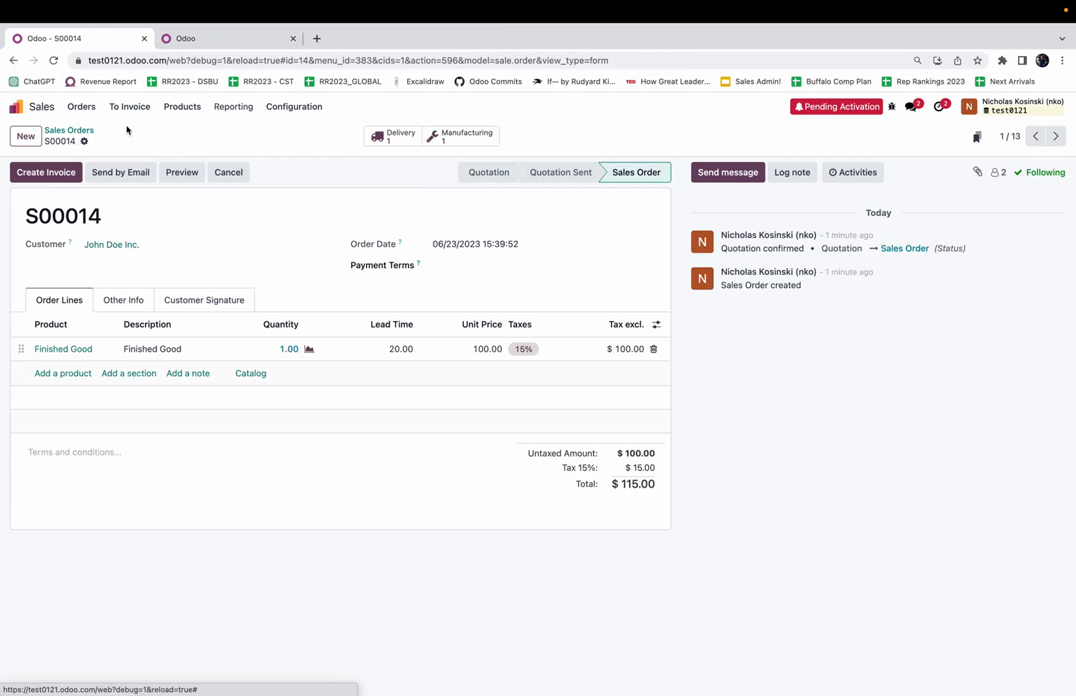
Open manufacturing order WH/MO/00008, scheduled 07/06/2023, from sales order S00014
click(463, 143)
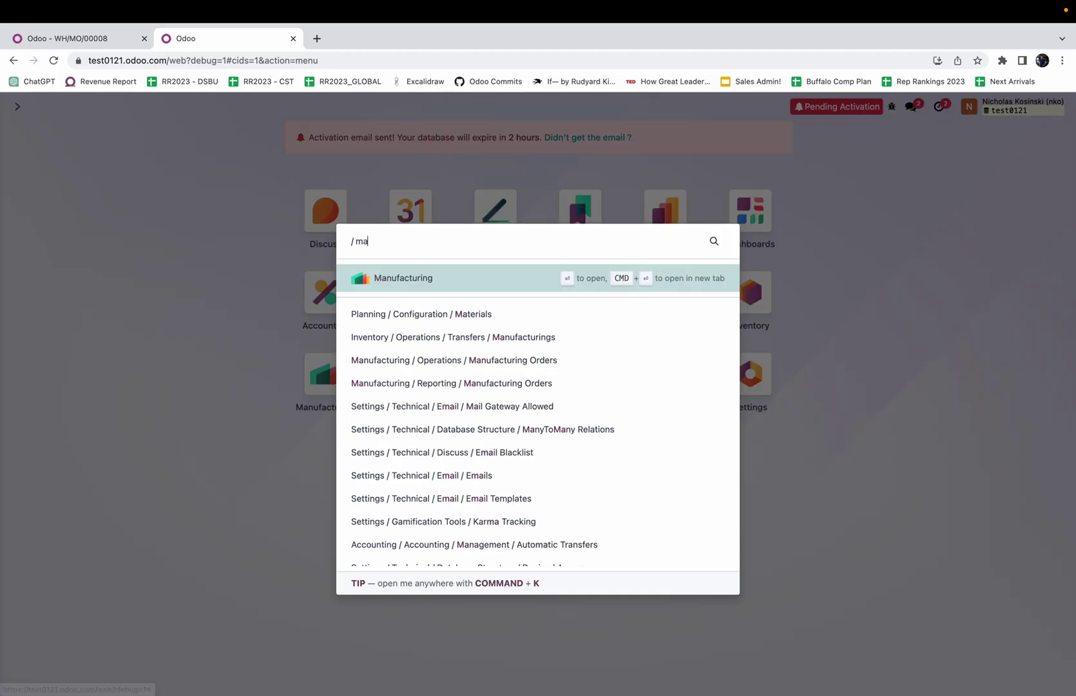
Check Vendor X lead times: 2 days for Raw Material 1, 3 days for Raw Material 2
key(BackSpace)
key(BackSpace)
text(products)
key(Return)
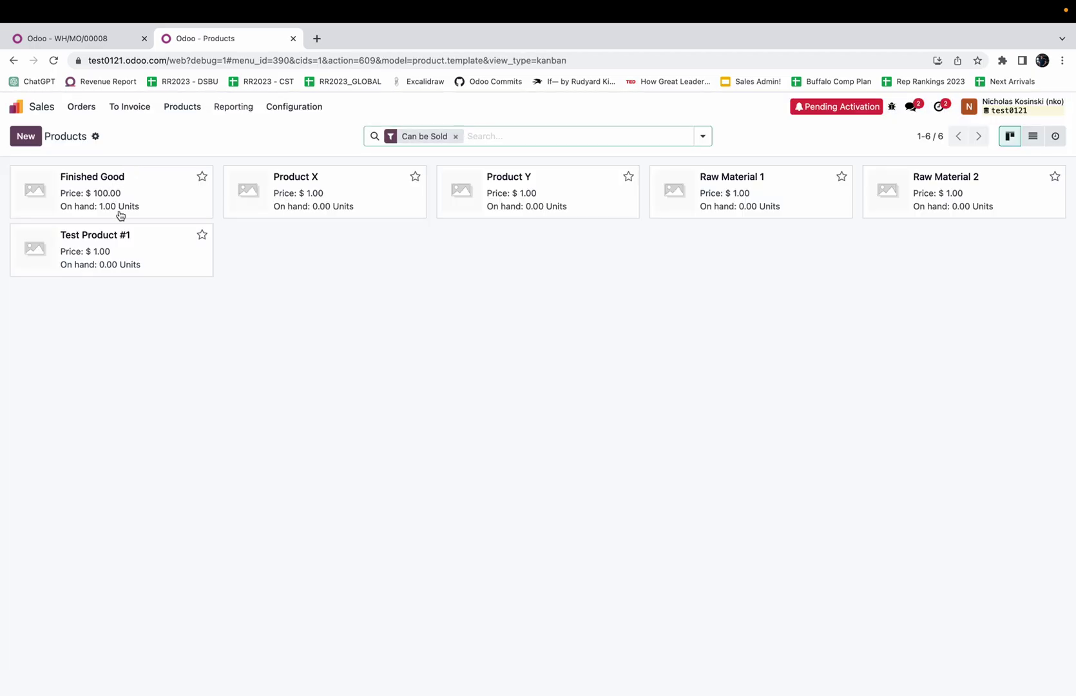
click(768, 205)
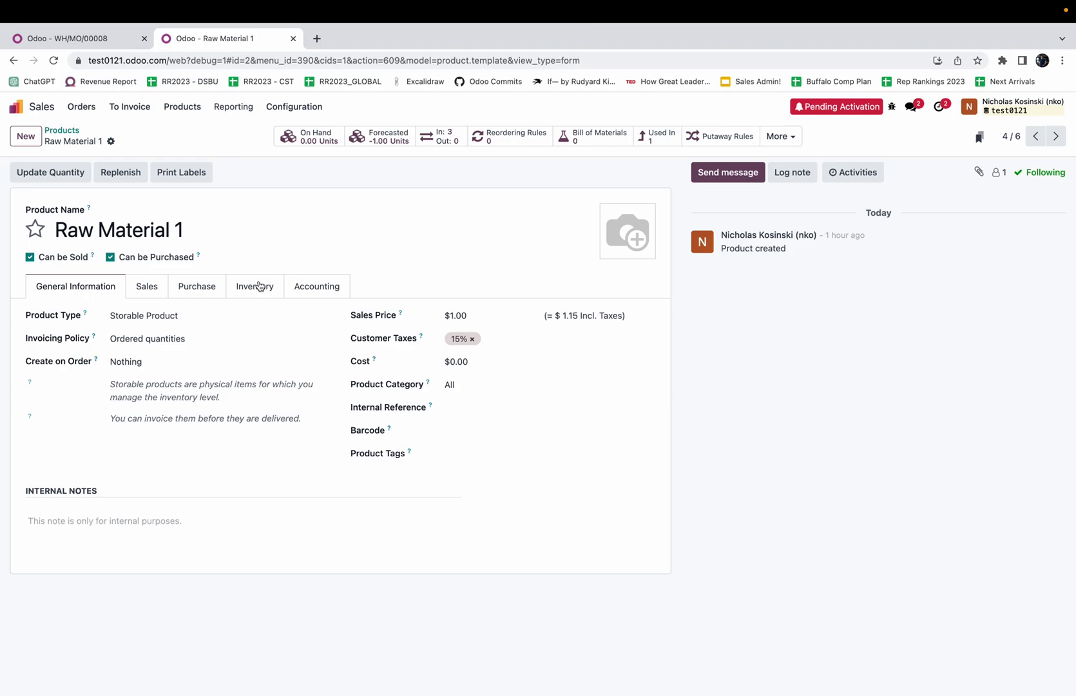
click(153, 285)
click(209, 284)
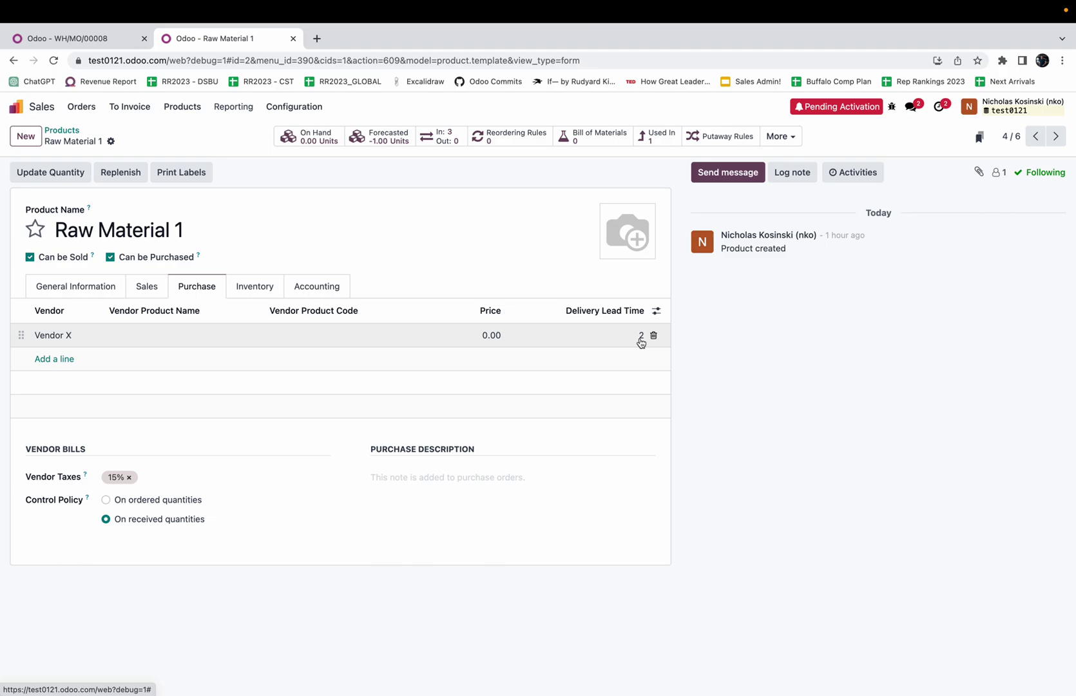
click(1054, 141)
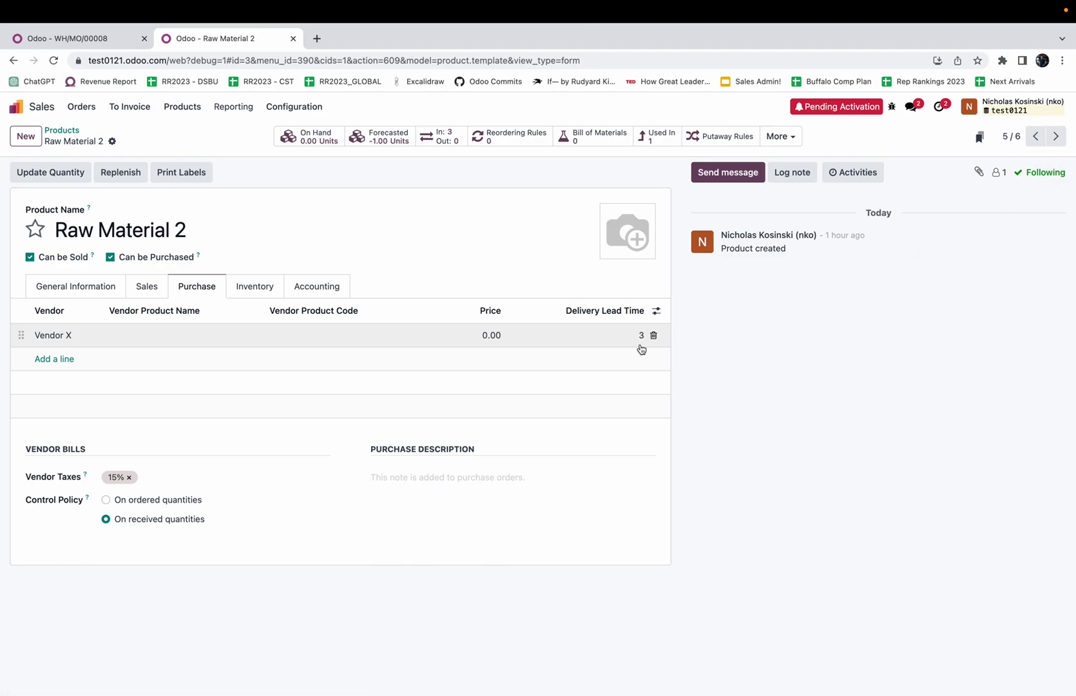
click(93, 40)
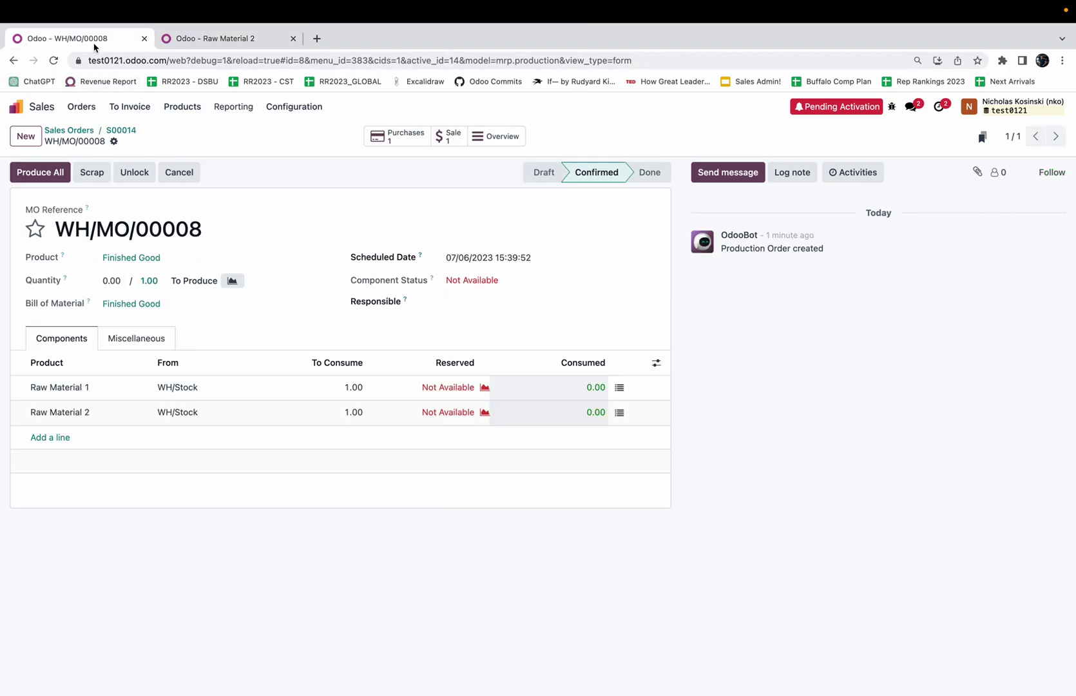
Review RFQ P00013 for two each of Raw Material 1 and 2 from WH/MO/00008
click(405, 139)
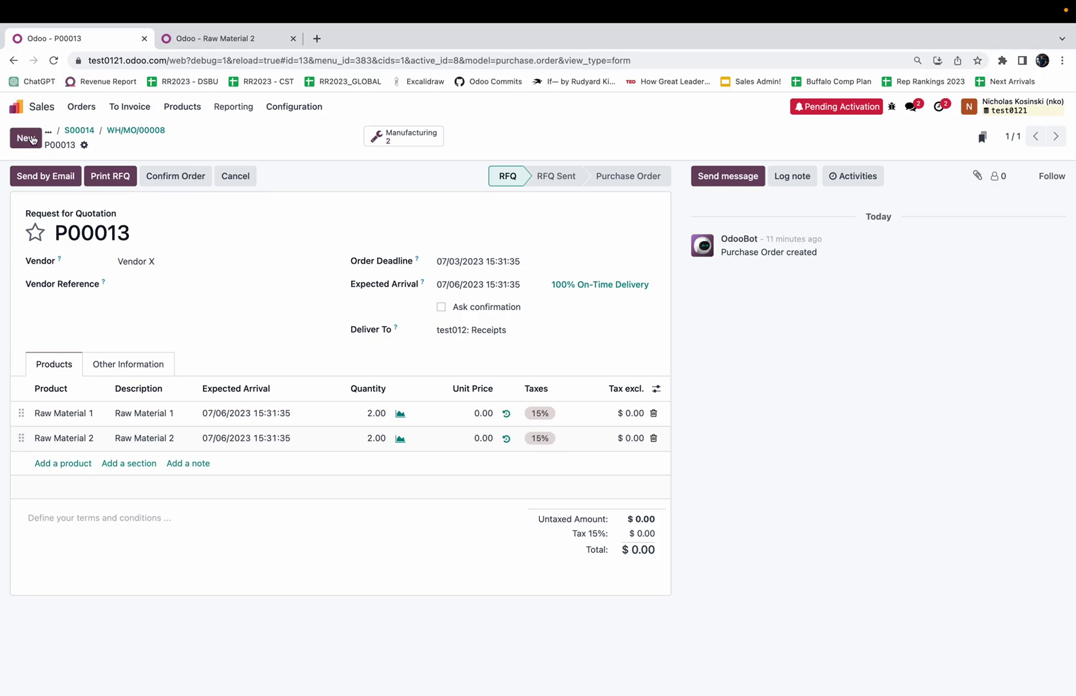
click(15, 106)
Open Settings and filter by 'secur' to show the Sales, Purchase and Manufacturing Security Lead Times
text(sett)
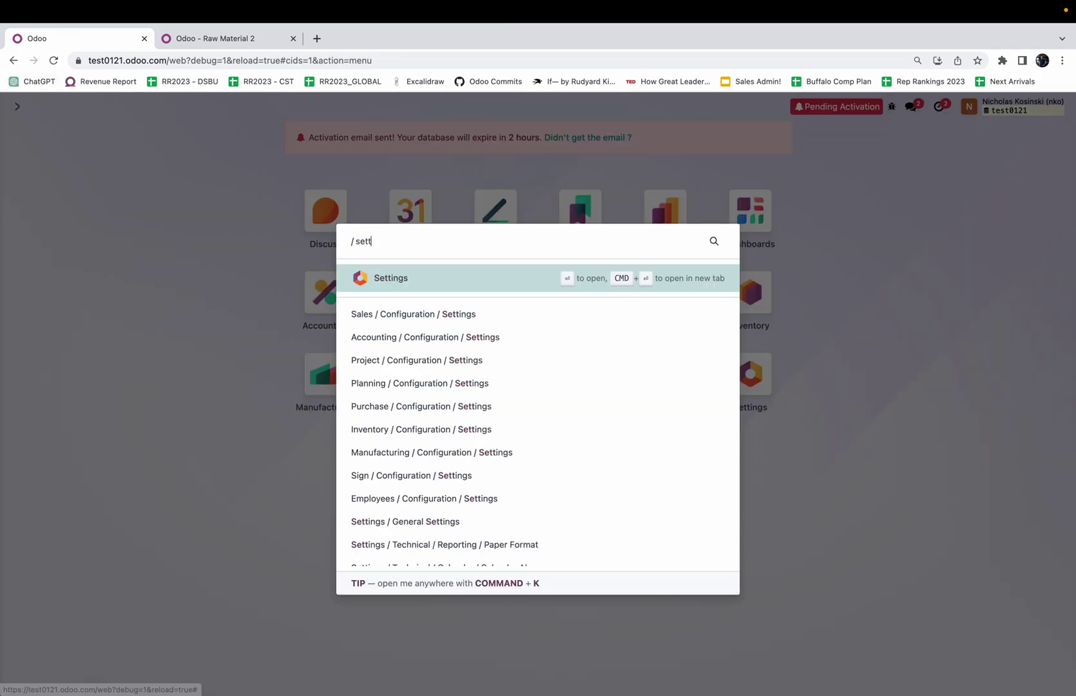
key(Return)
text(secur)
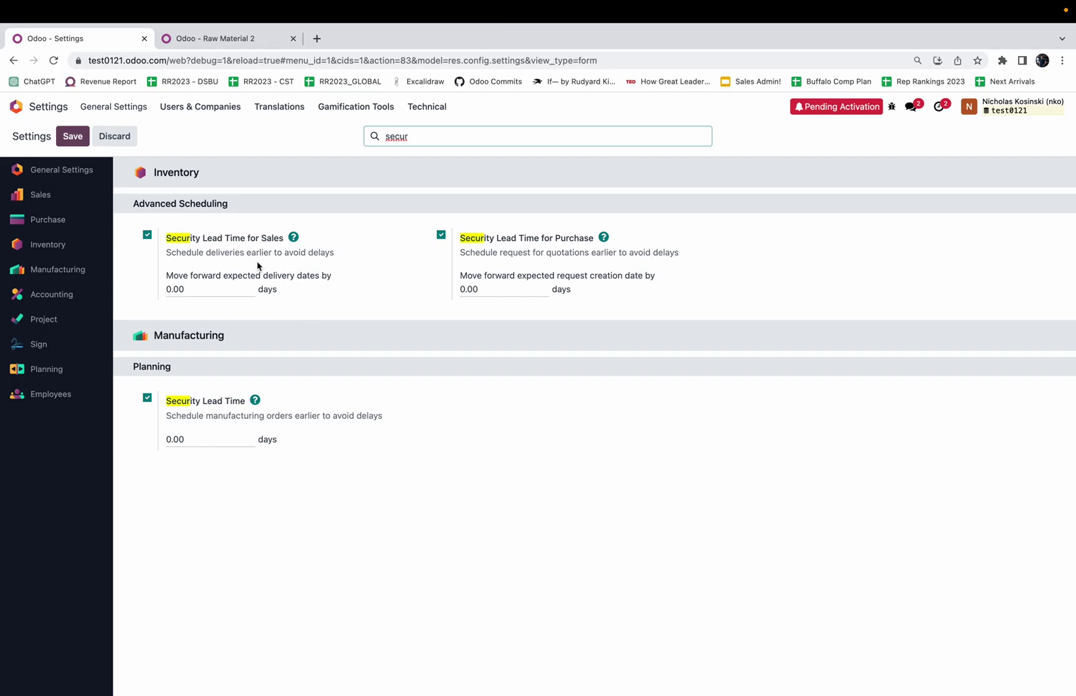
mouse_move(305, 266)
mouse_move(592, 267)
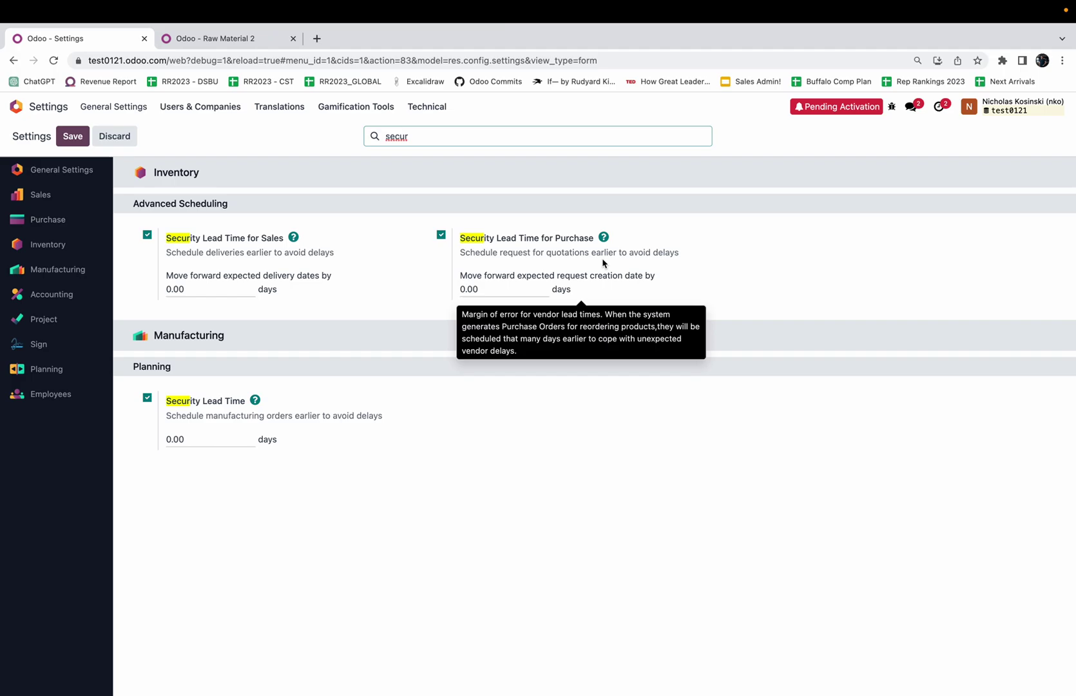
Replace the Purchase Security Lead Time of 0.00 with 2 days
click(514, 287)
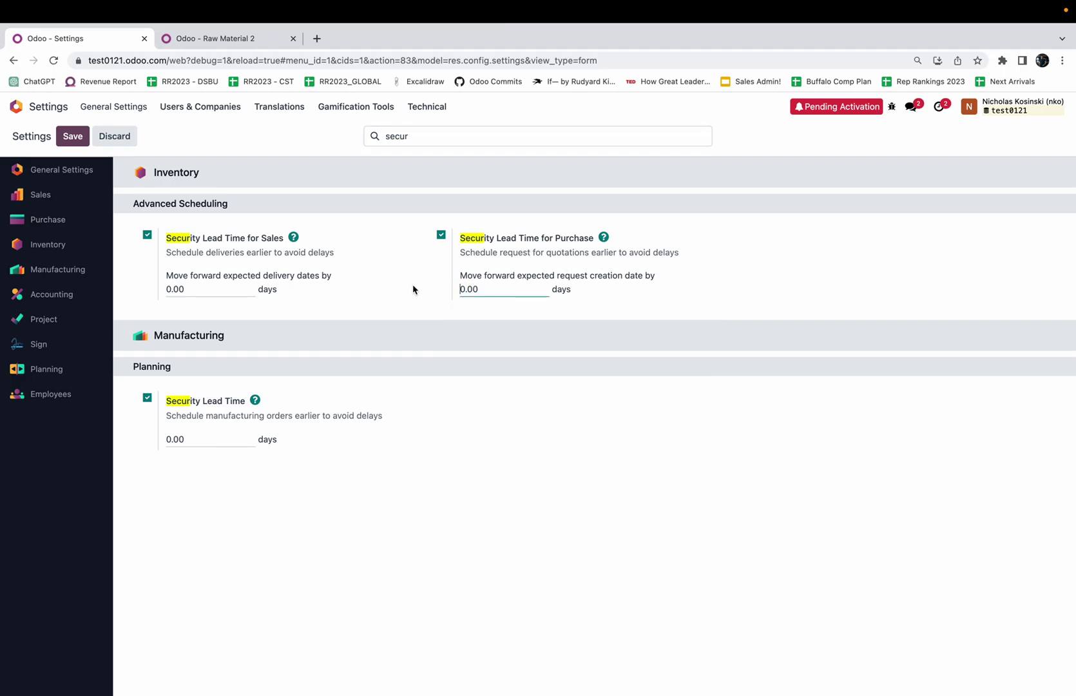
drag(481, 292, 444, 297)
text(2)
mouse_move(545, 240)
Change the Manufacturing Security Lead Time from 0.00 to 5.00 days
click(219, 442)
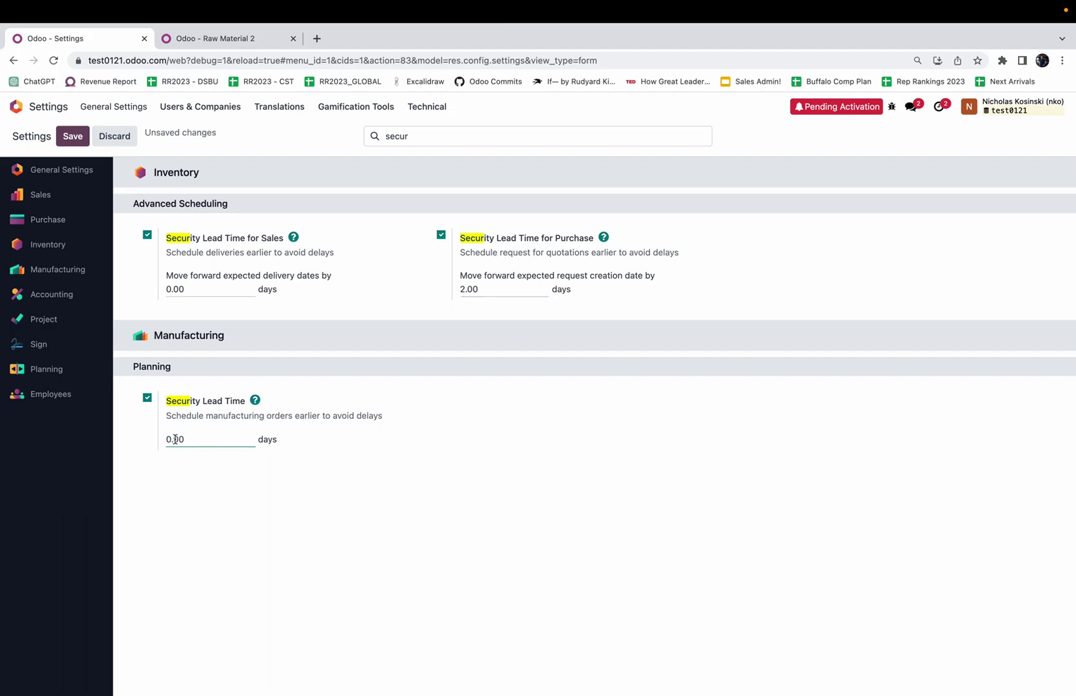
drag(187, 441, 158, 442)
text(5)
click(285, 496)
mouse_move(480, 288)
mouse_move(822, 5)
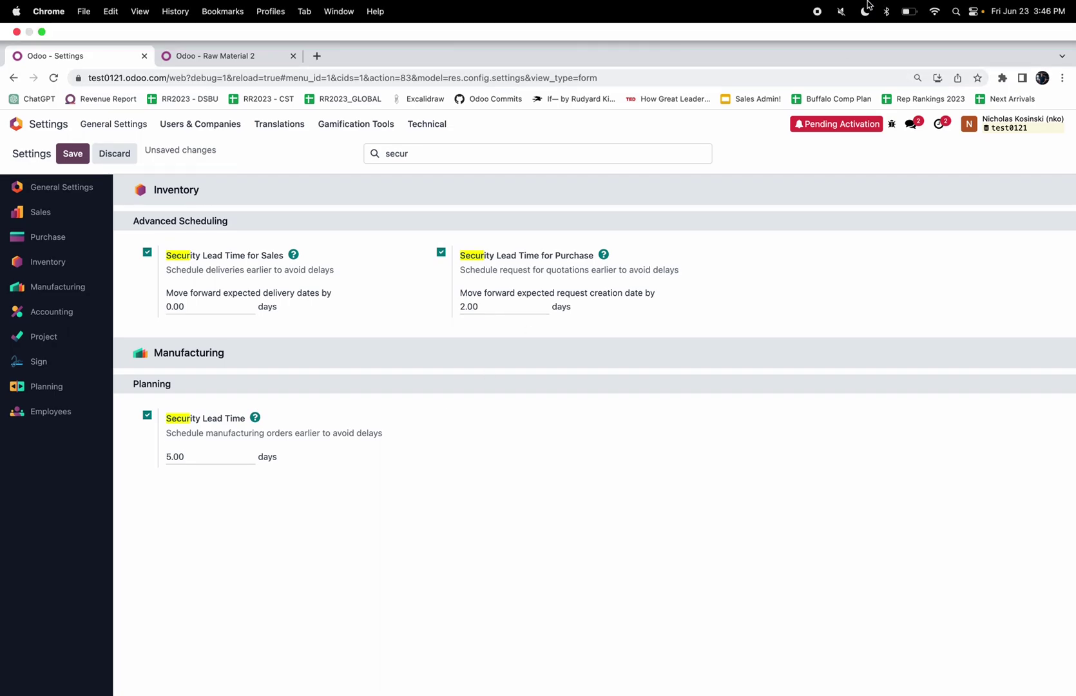